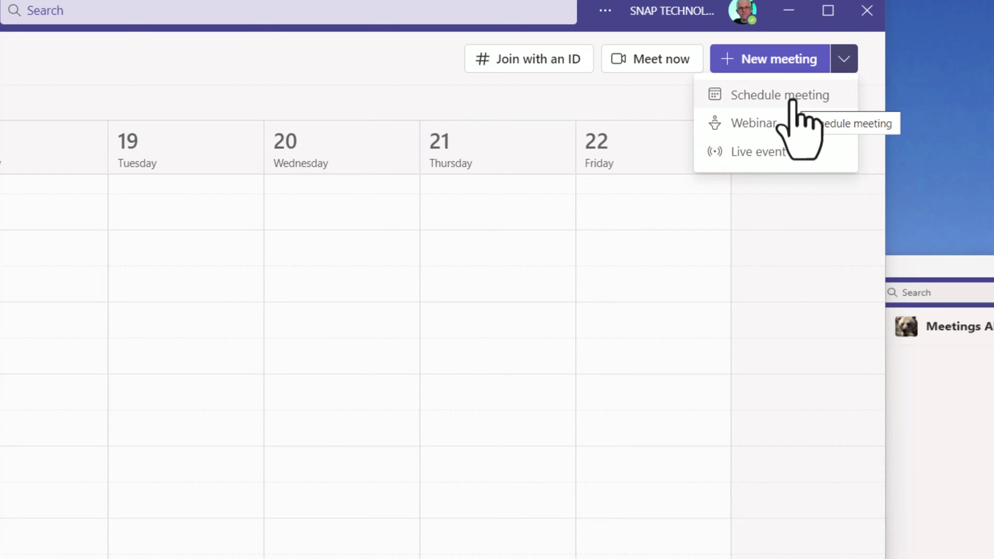
- Schedule a new meeting and title it "Bear Activity"
left_click(791, 100)
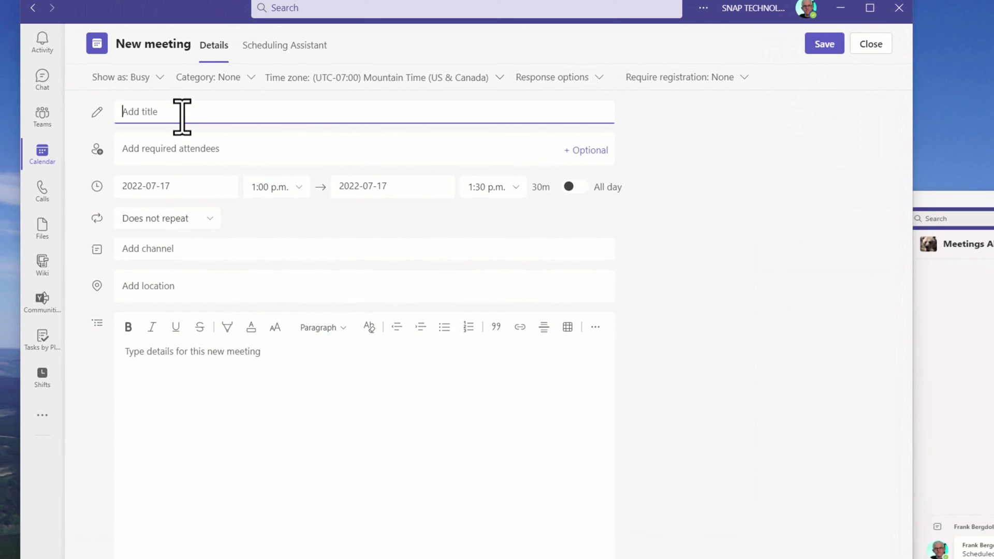
type("Be")
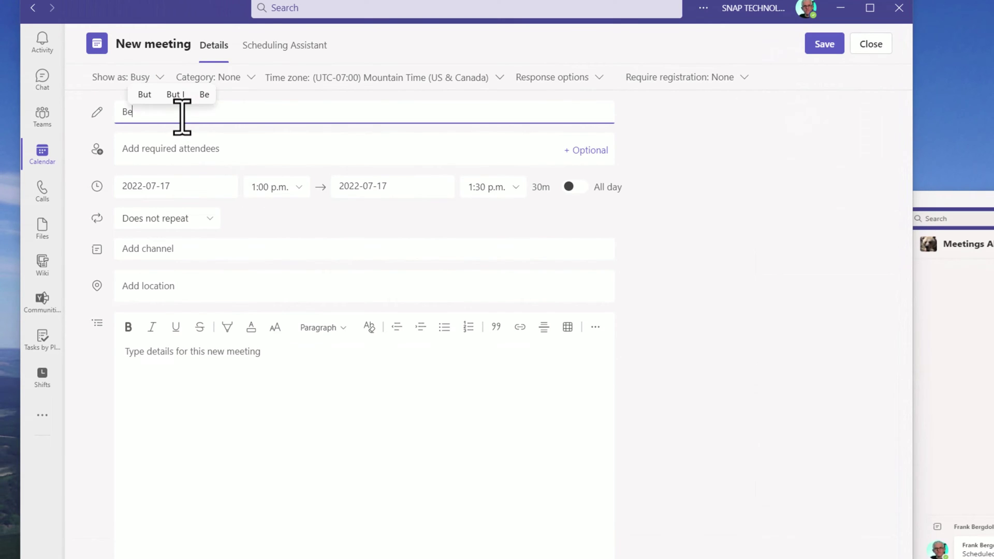
type("ar Activ")
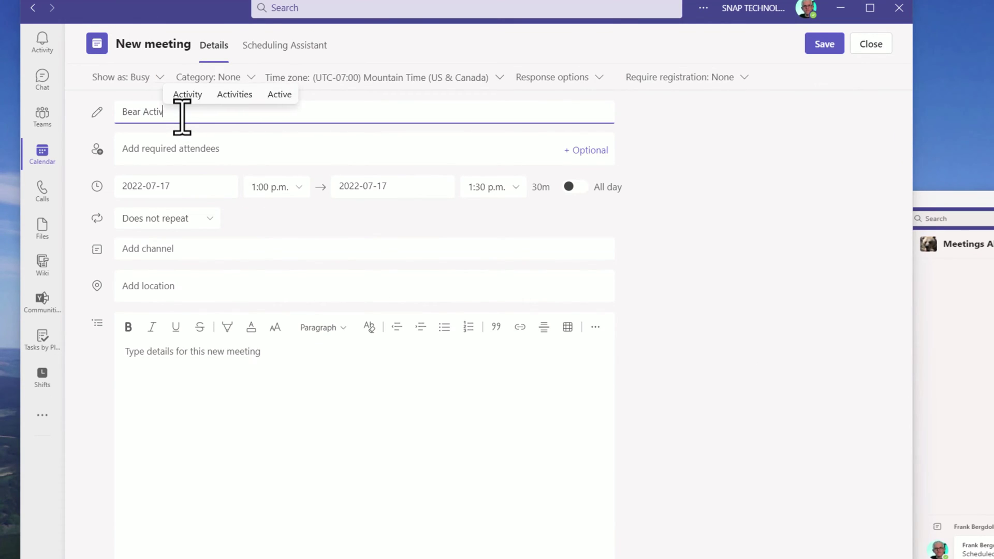
type("ity")
- Add the required attendee to the meeting by looking up their first name
left_click(192, 149)
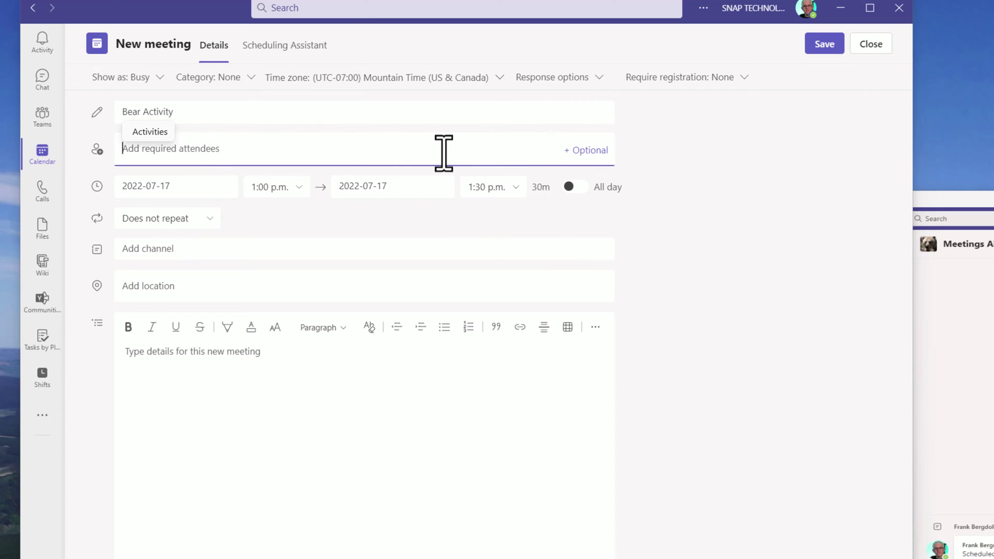
type("bruce")
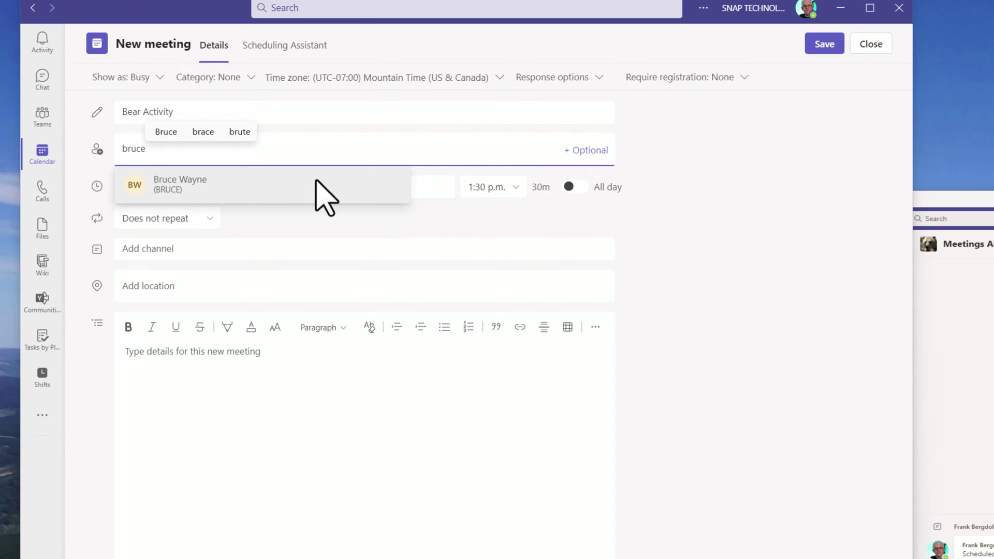
left_click(271, 195)
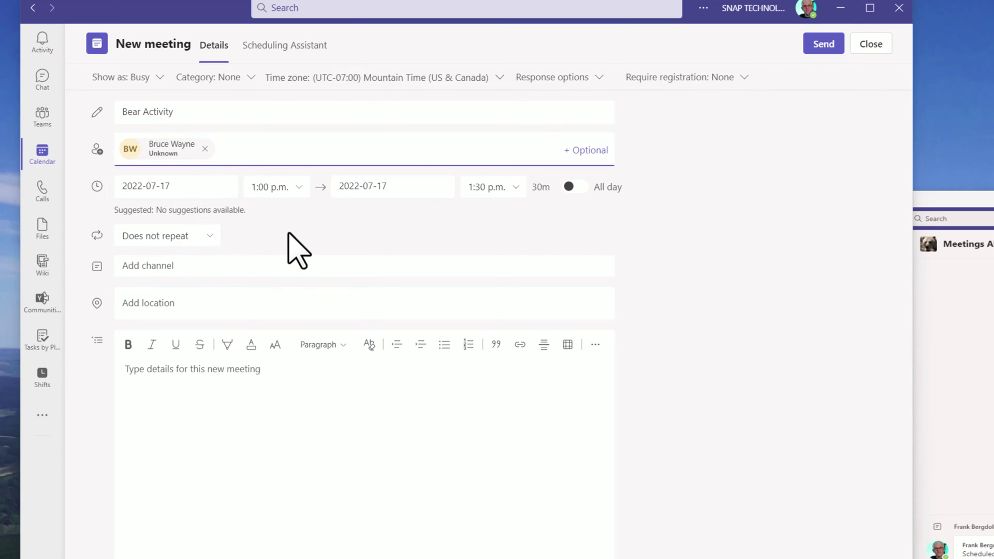
- Add the Meetings Abut Bears channel of the Coastal Hiking Club to the meeting and send the invitation
left_click(204, 268)
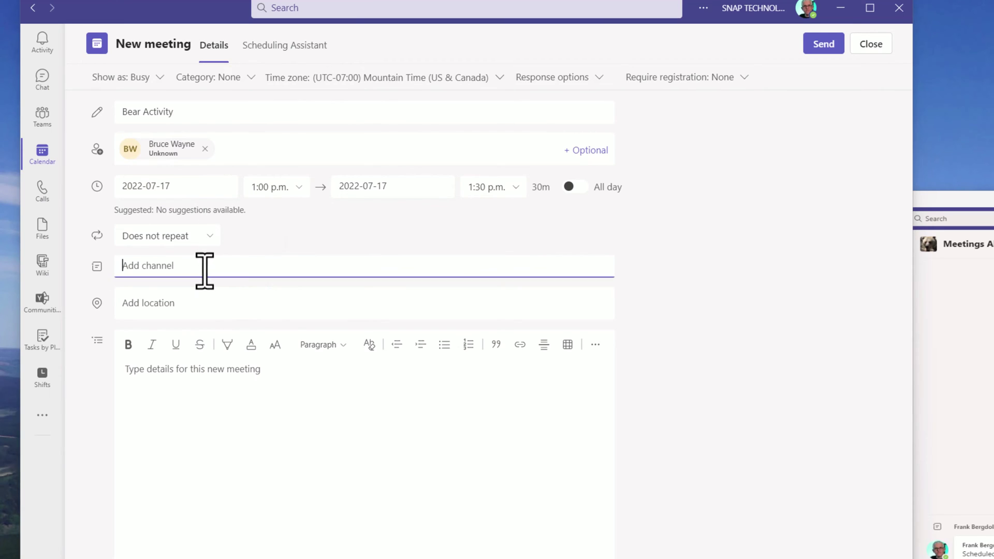
left_click(122, 289)
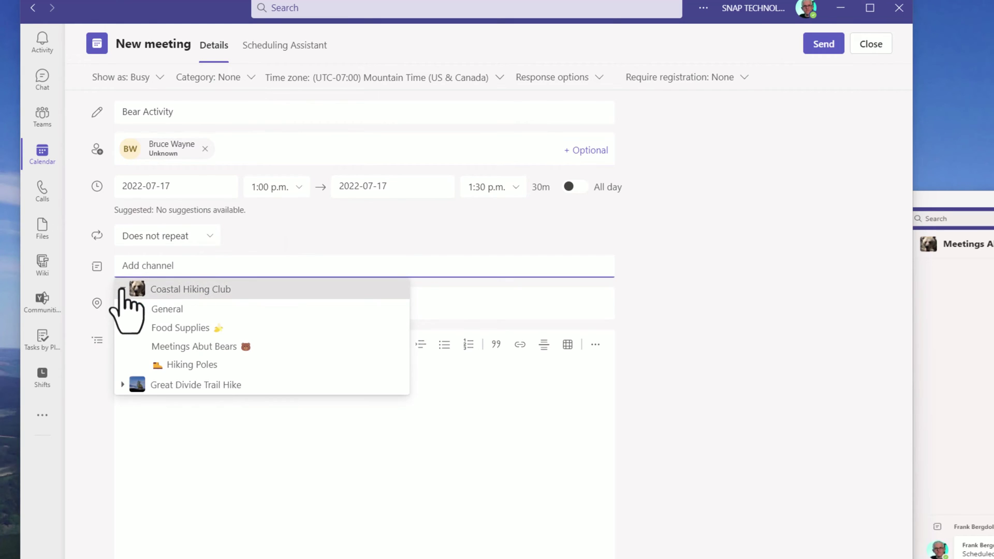
left_click(194, 347)
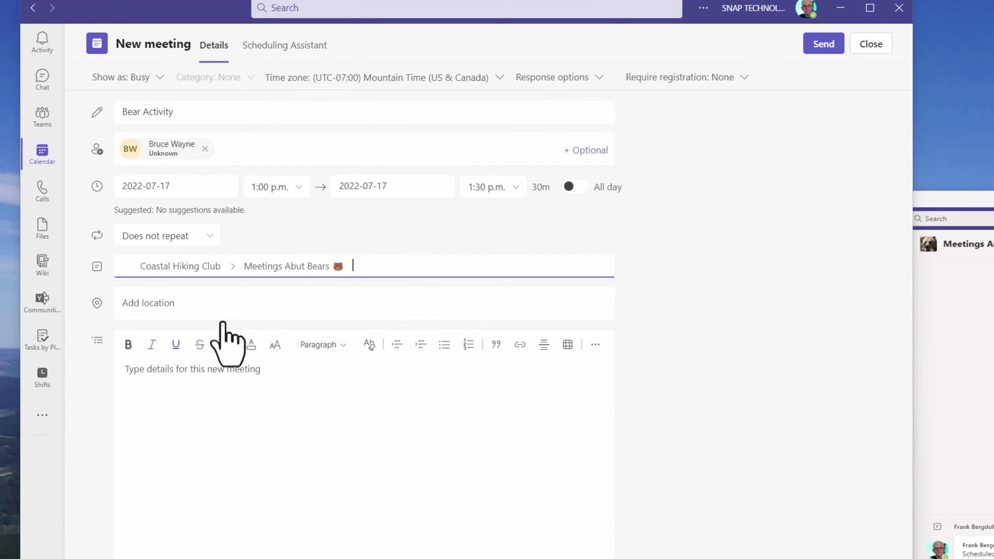
left_click(815, 46)
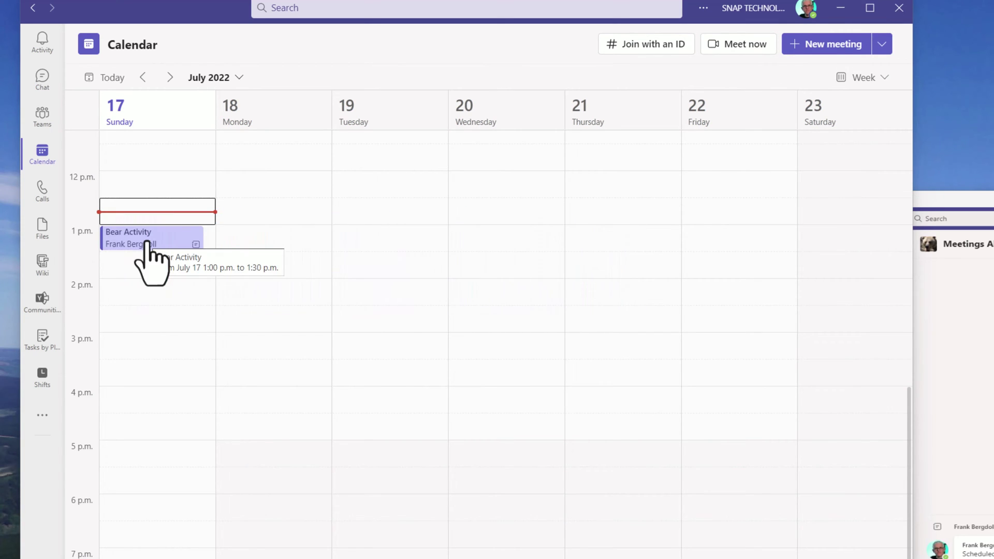
- Open the Bear Activity meeting on July 17 for editing and create 2 breakout rooms for it
left_click(147, 242)
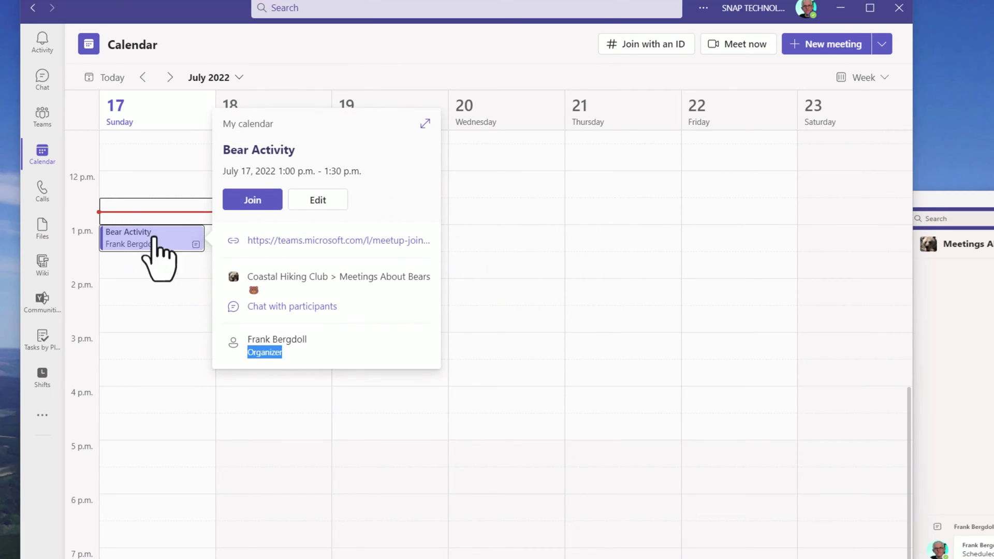
left_click(318, 205)
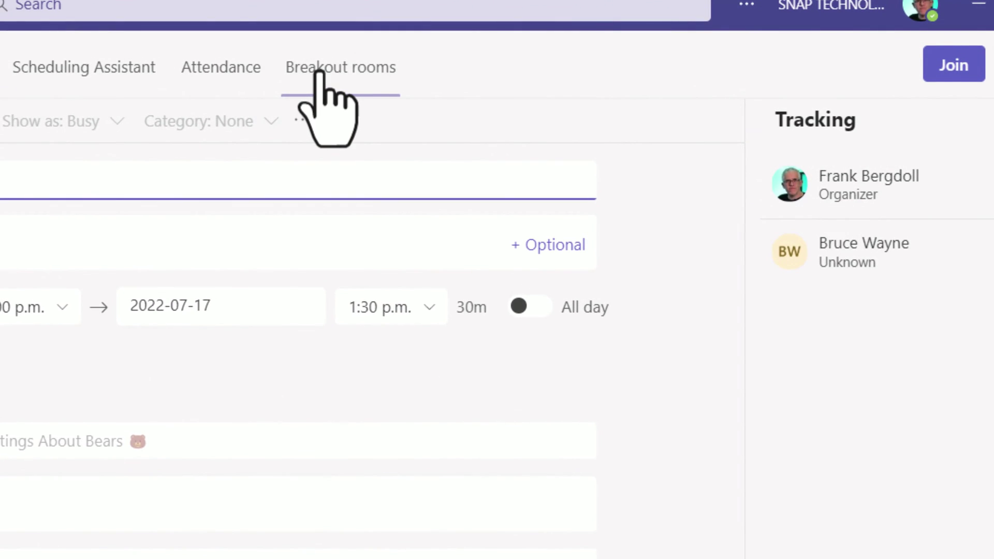
left_click(318, 73)
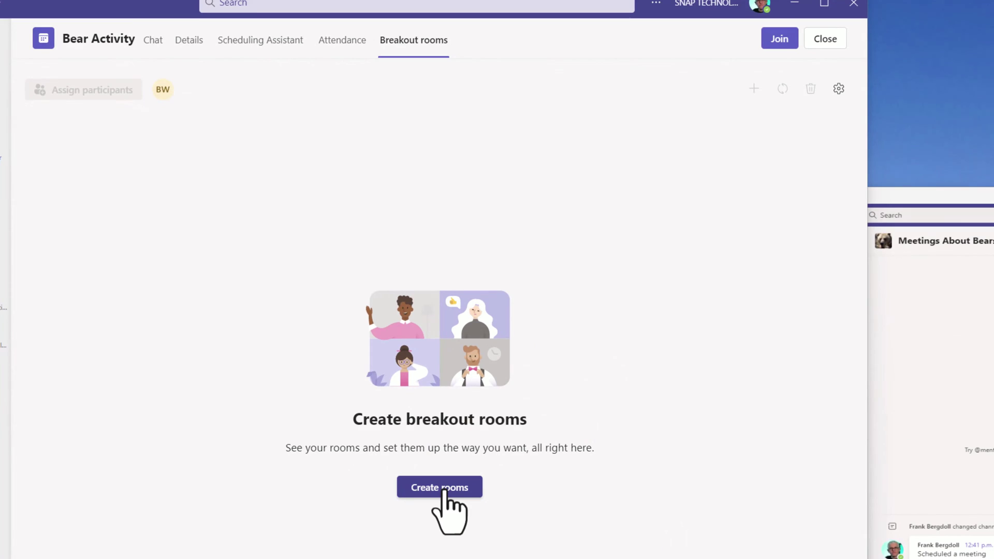
left_click(444, 490)
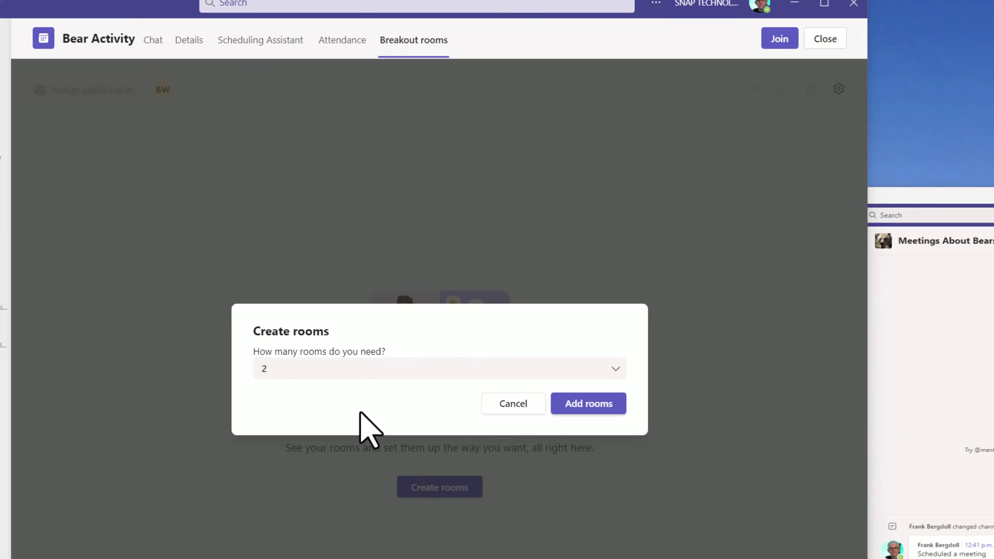
left_click(363, 370)
scroll(376, 396, "down", 5)
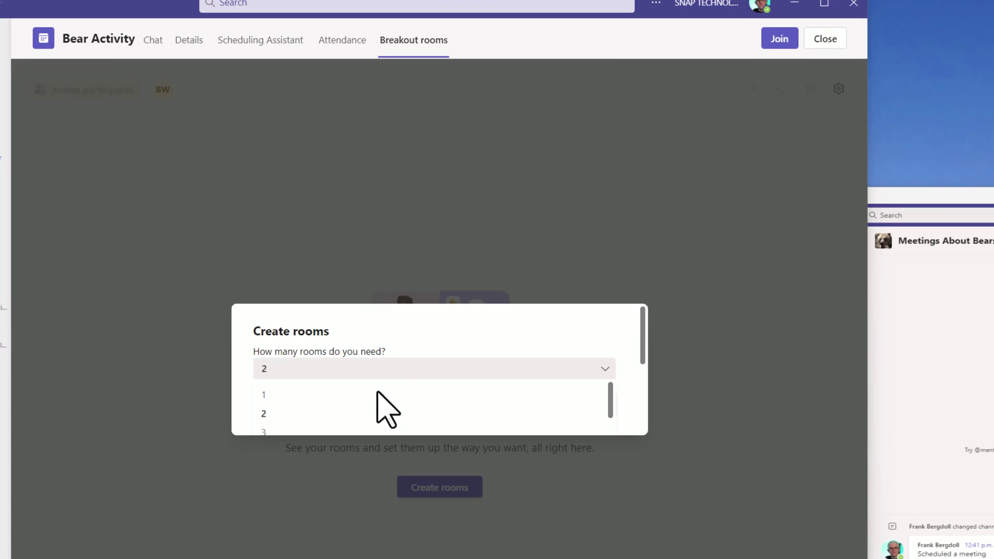
left_click(277, 414)
left_click(584, 404)
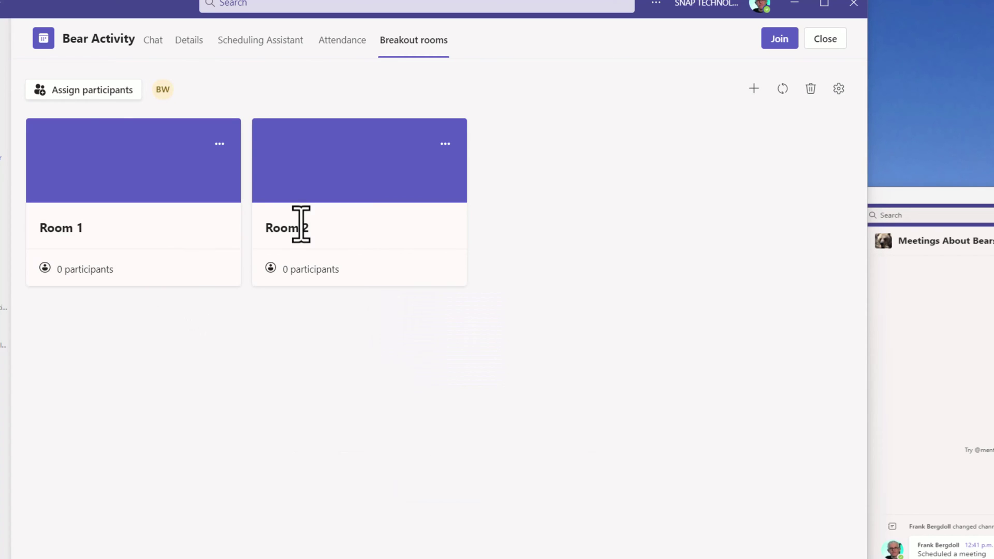
- Rename the breakout room Room 1 as "Bear Spray" and save it
left_click(219, 144)
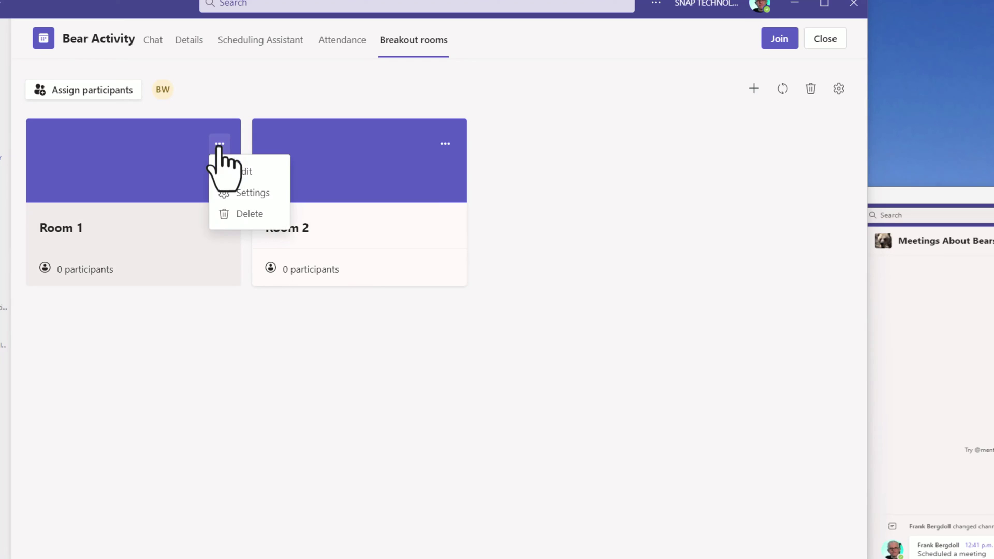
left_click(243, 176)
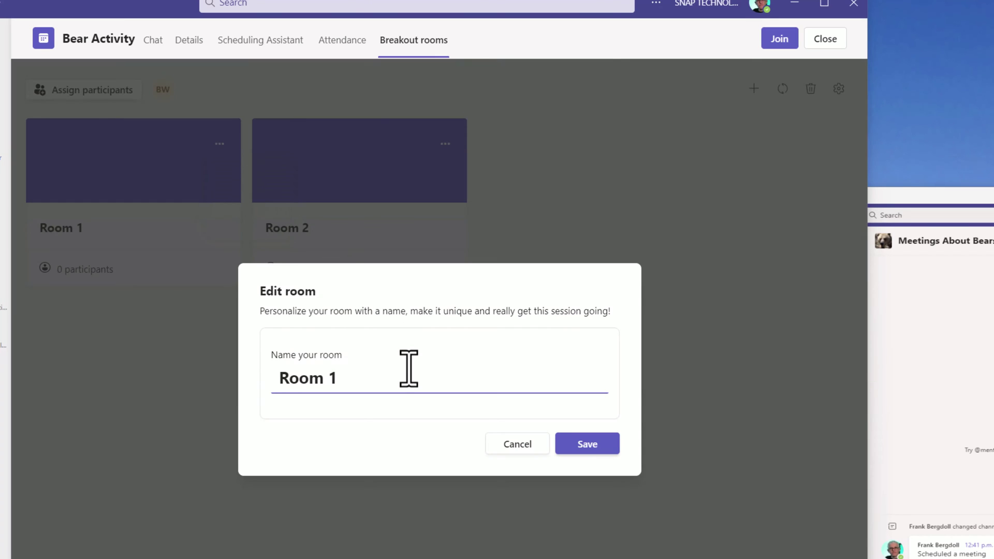
type("Bear Sp")
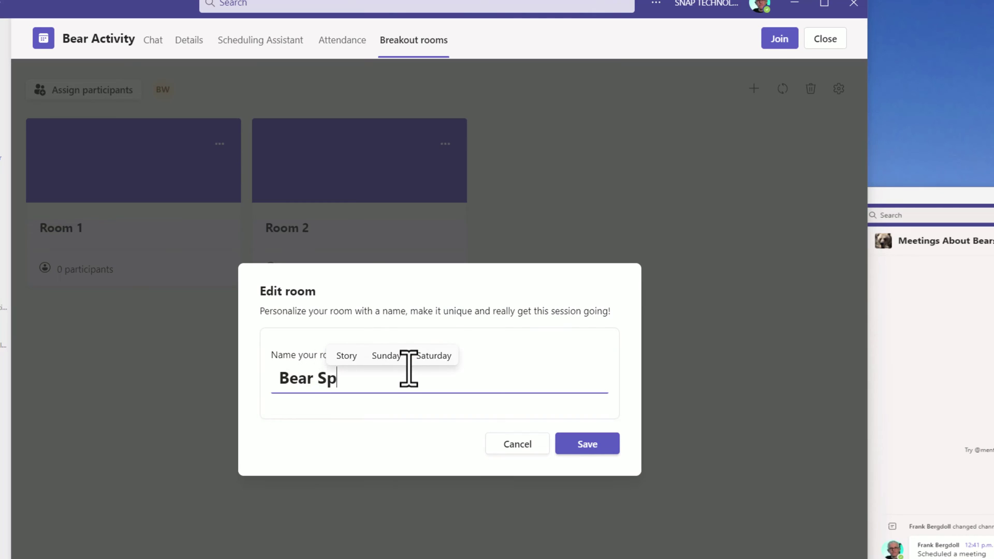
type("ray")
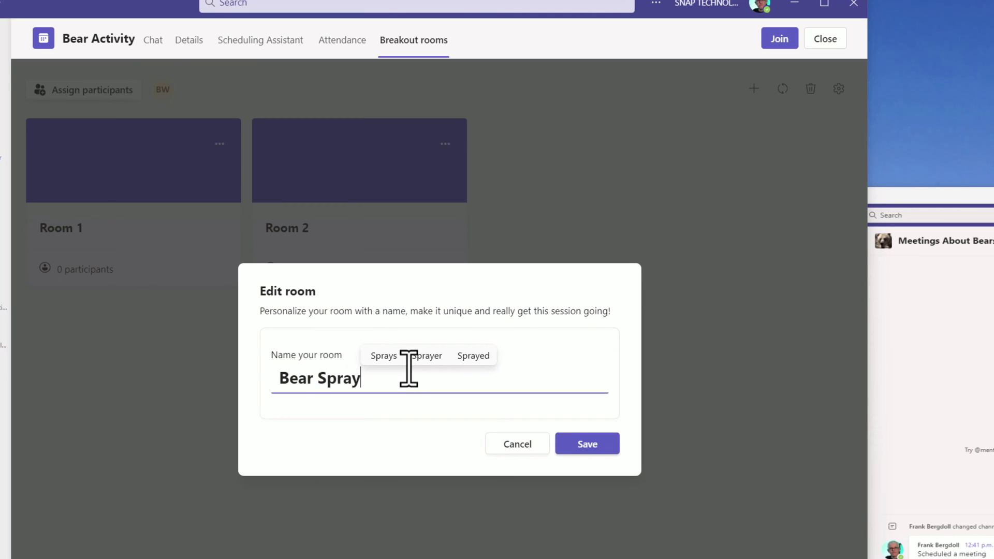
left_click(586, 447)
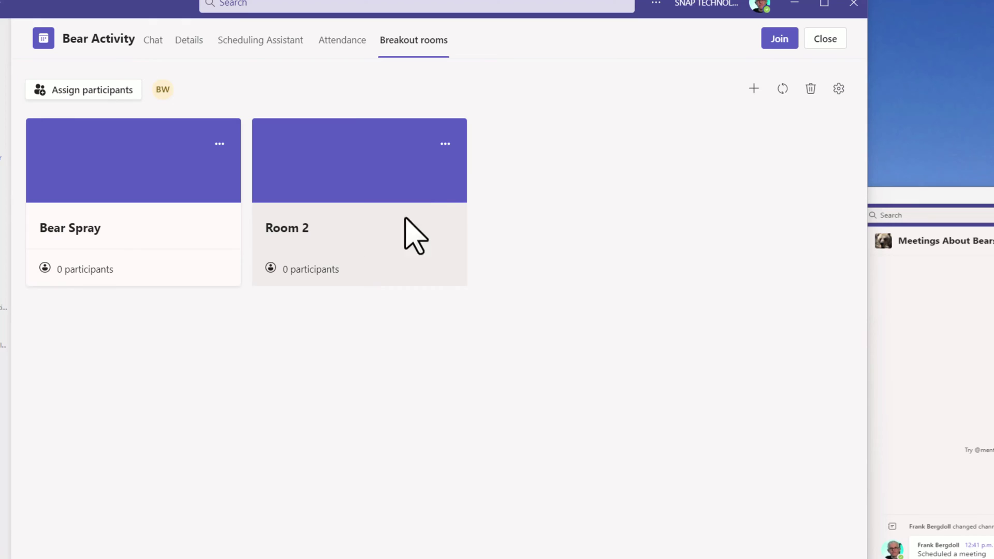
- Rename the breakout room Room 2 as "Cardio Training" and save it
left_click(445, 145)
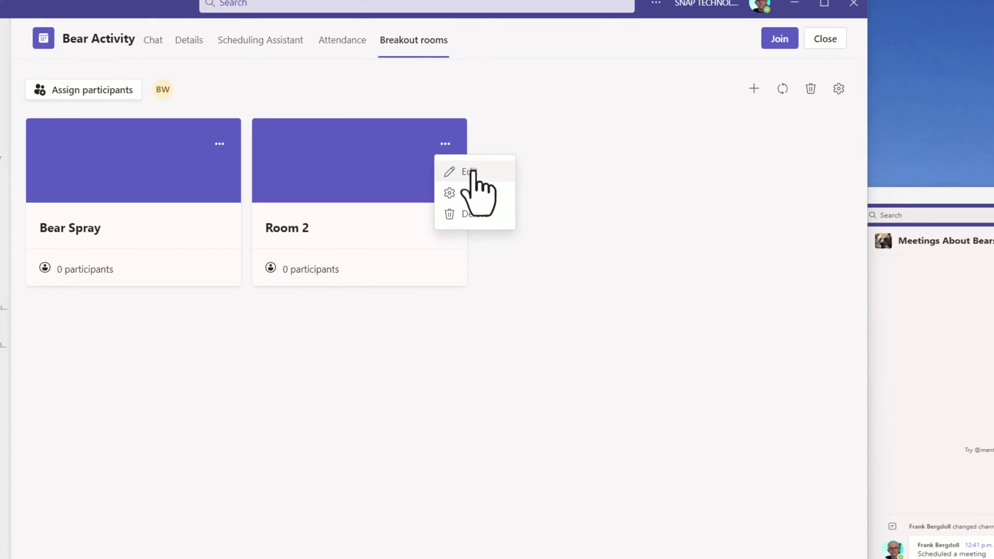
left_click(469, 170)
left_click_drag(408, 383, 252, 381)
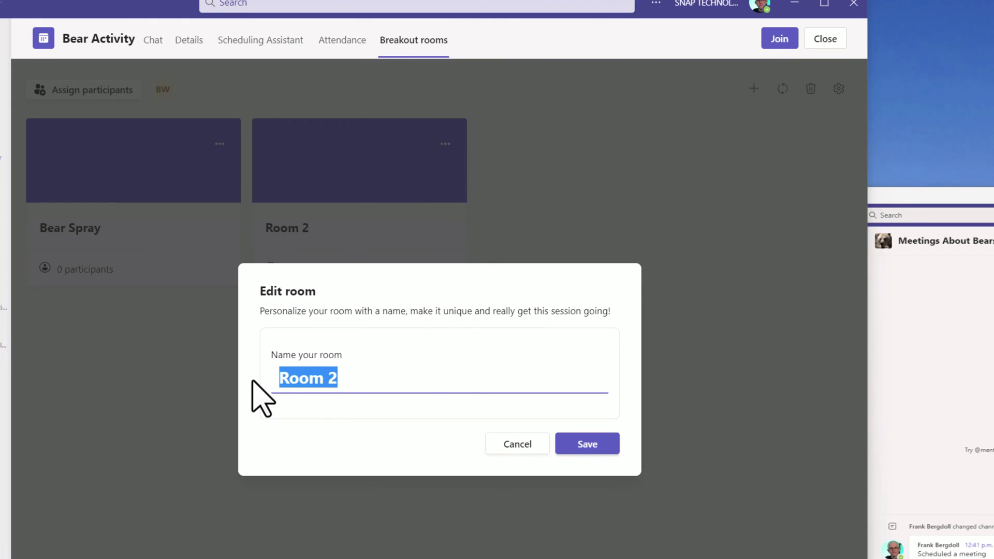
type("Cardio")
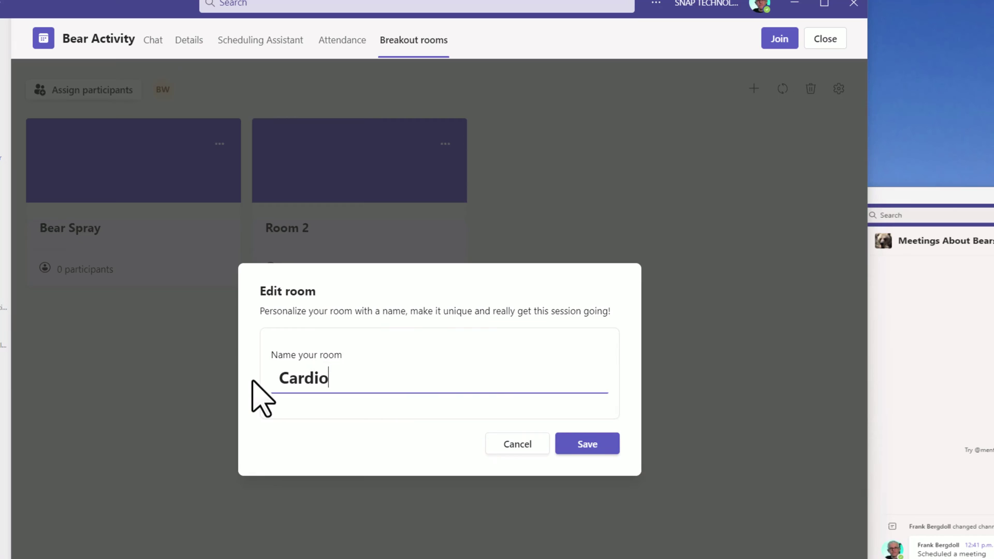
type(" Training")
left_click(611, 445)
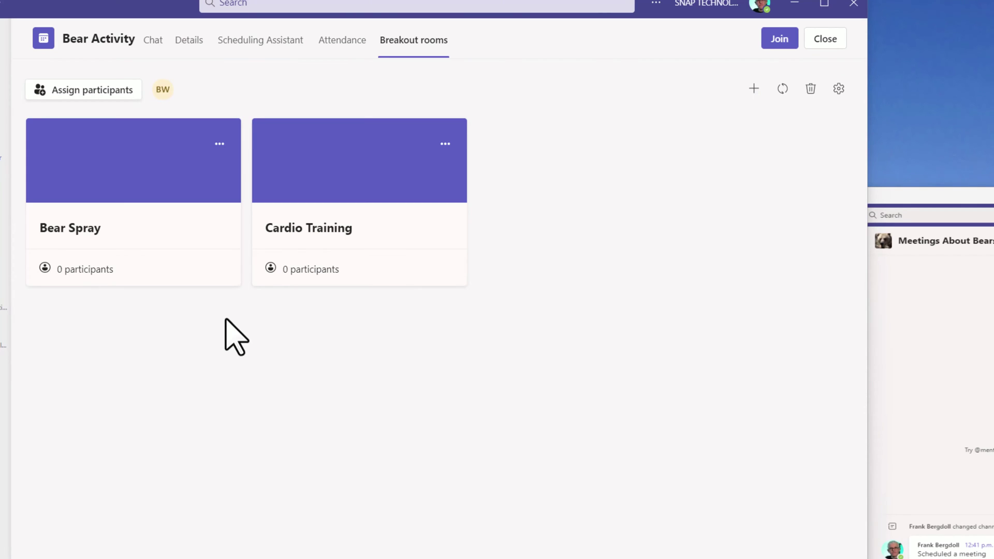
- Manually assign the invited participant to the Cardio Training breakout room
left_click(445, 144)
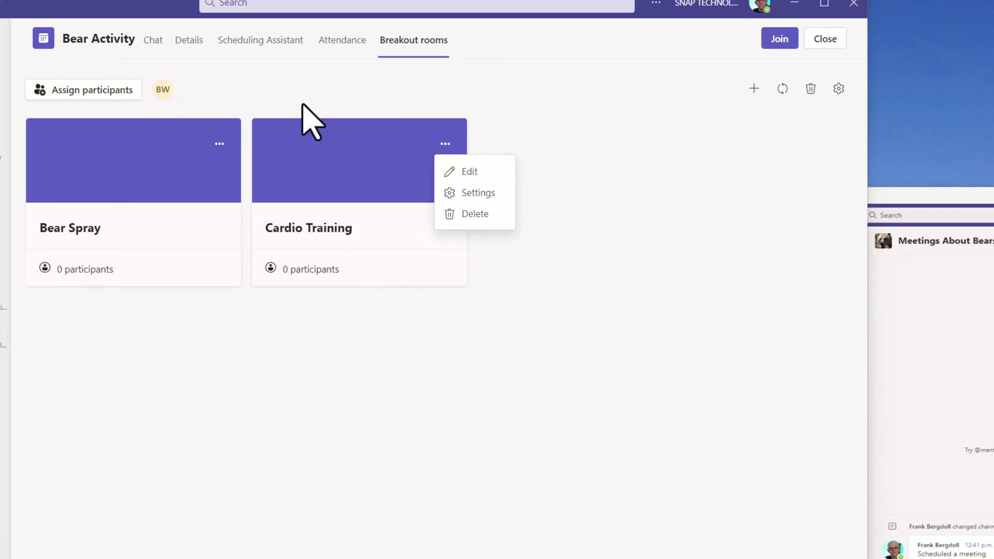
left_click(97, 95)
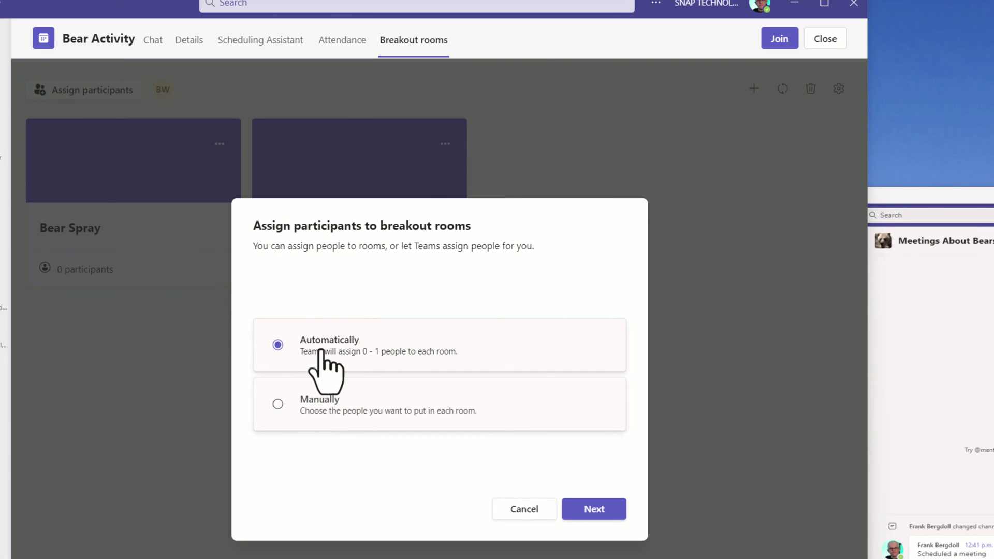
left_click(275, 403)
left_click(594, 509)
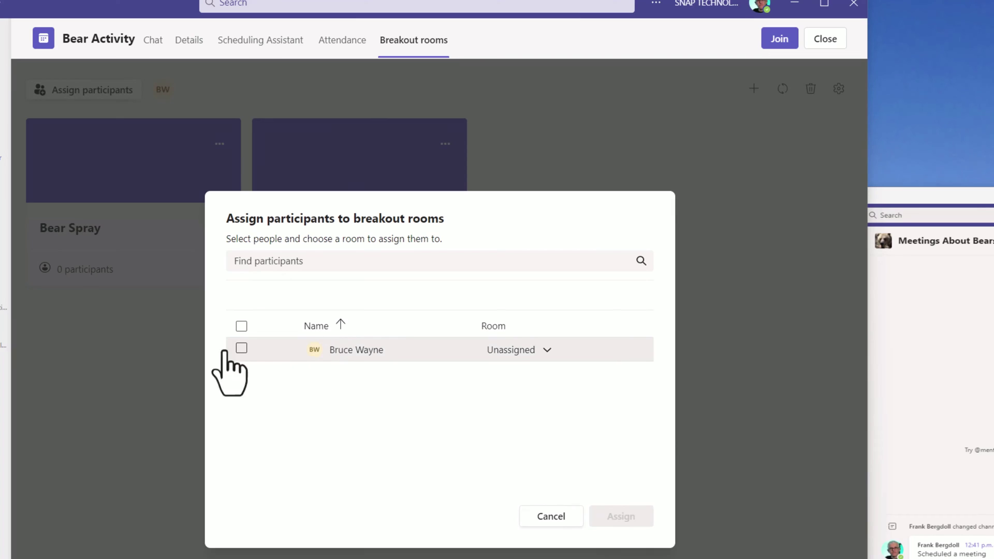
left_click(242, 348)
left_click(495, 352)
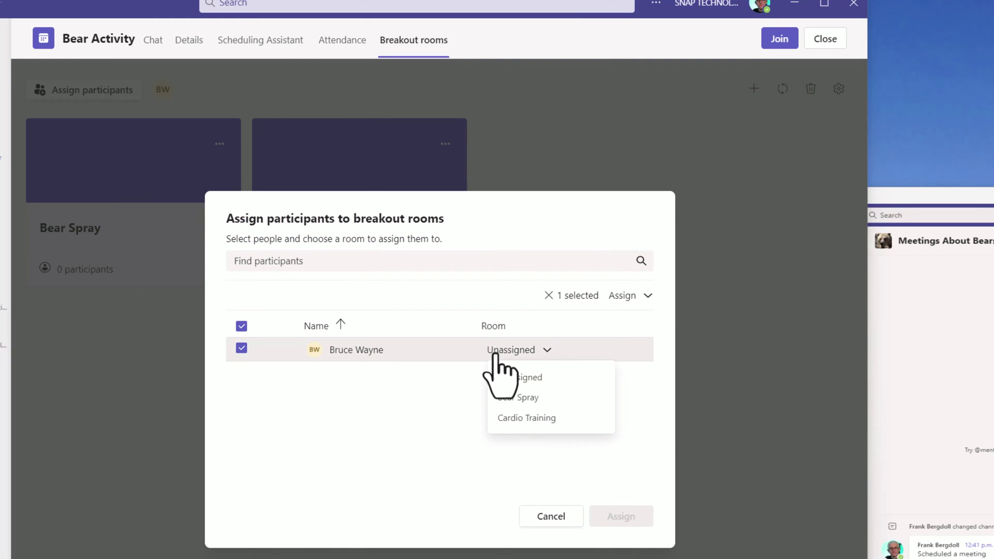
left_click(524, 418)
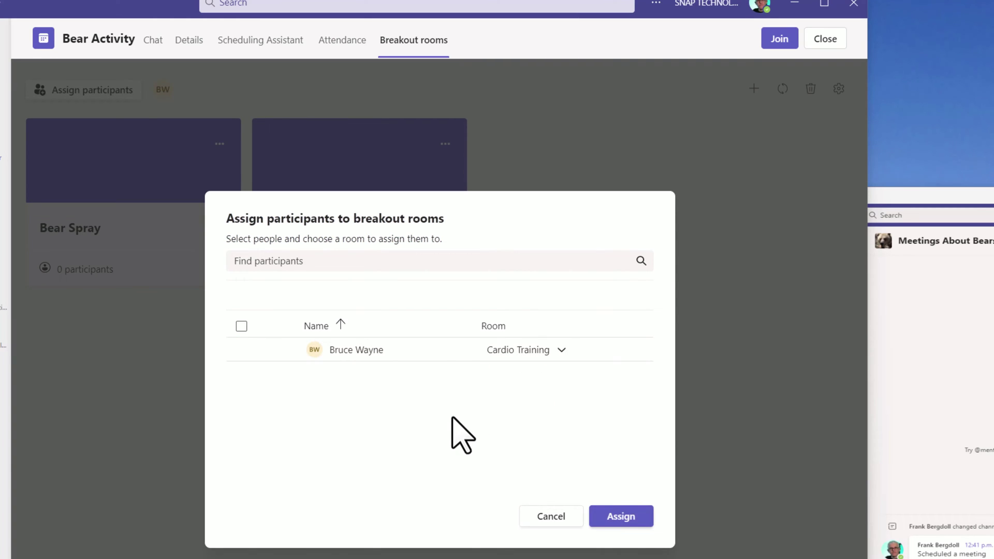
left_click(619, 519)
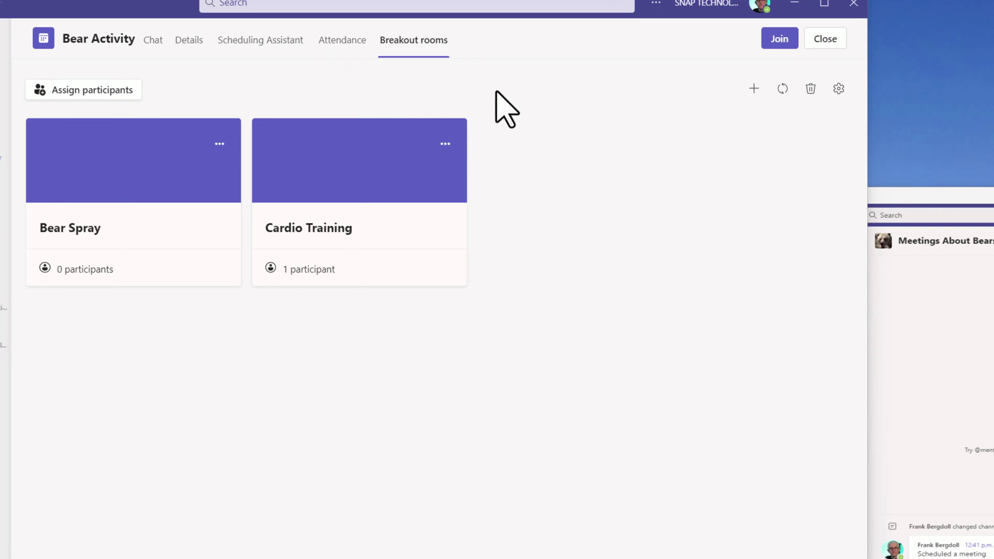
- Join the Bear Activity meeting and turn on live captions
left_click(779, 42)
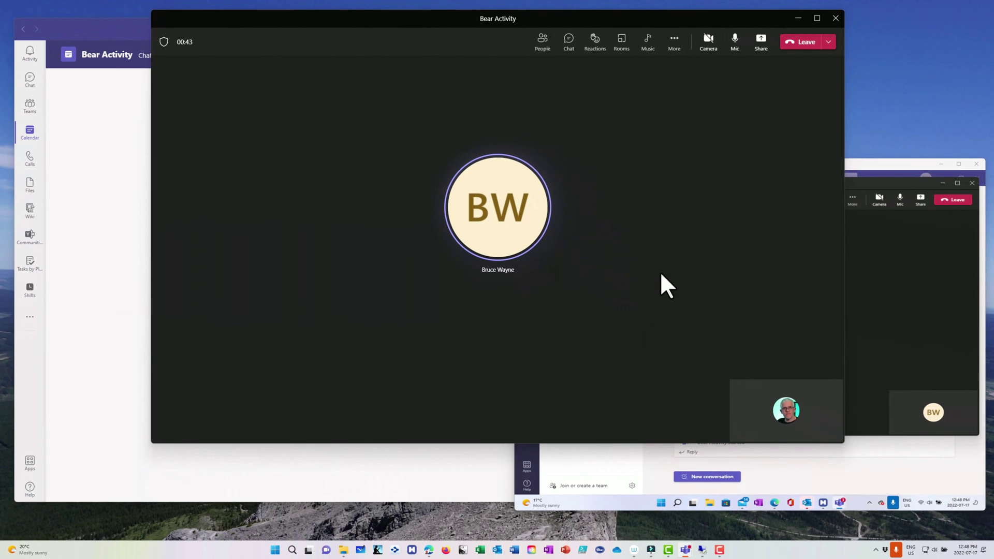
left_click(674, 42)
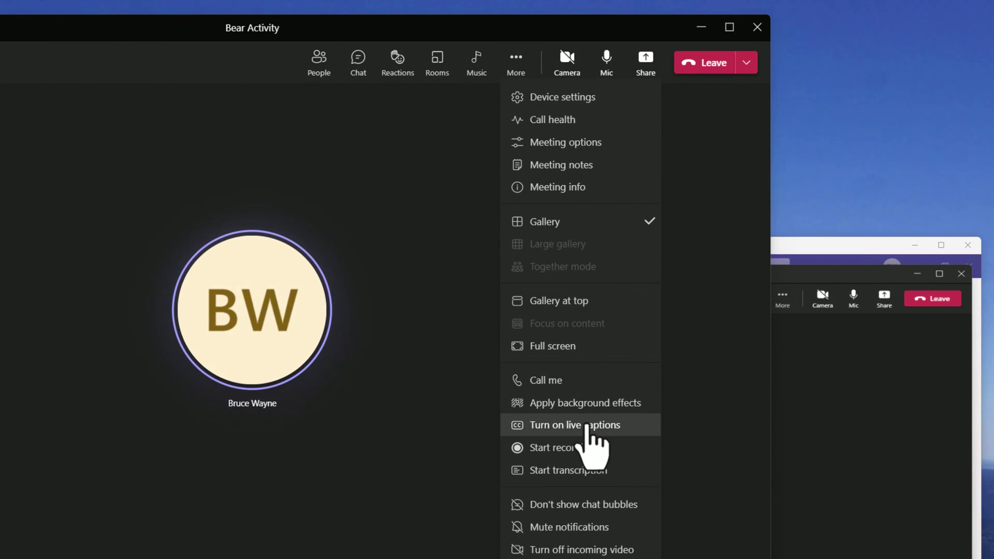
left_click(587, 426)
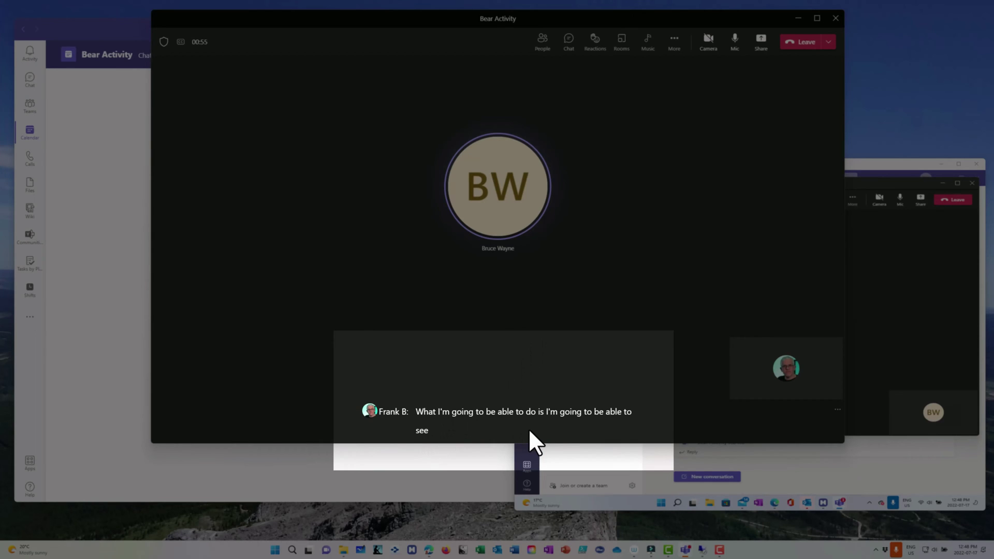
- Turn on live captions for the second participant in the remote session's Bear Activity meeting
left_click(873, 315)
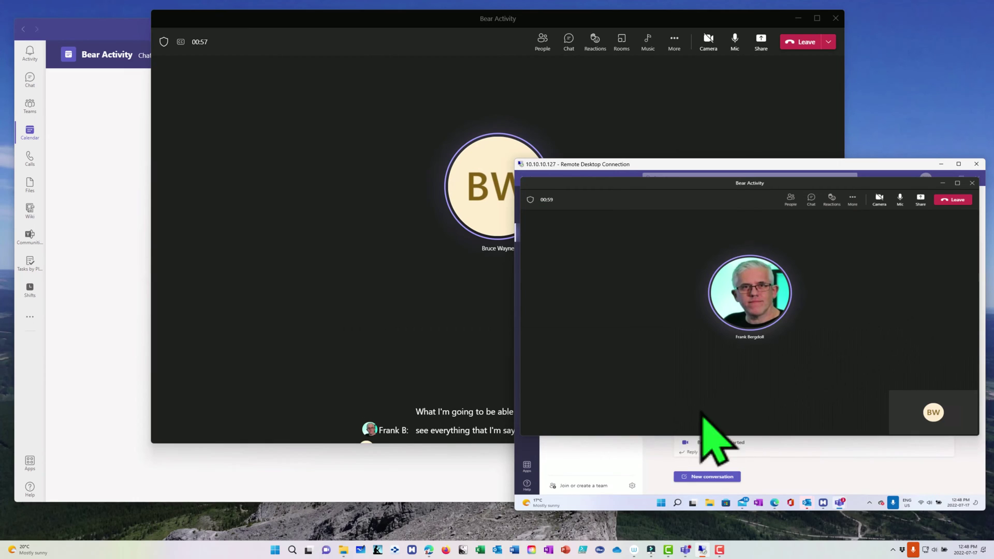
left_click(853, 199)
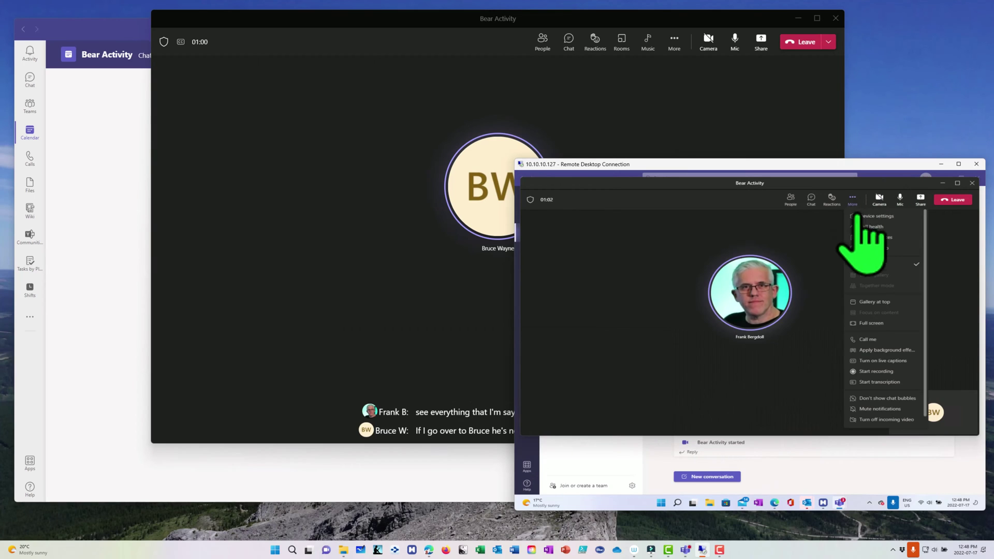
left_click(877, 361)
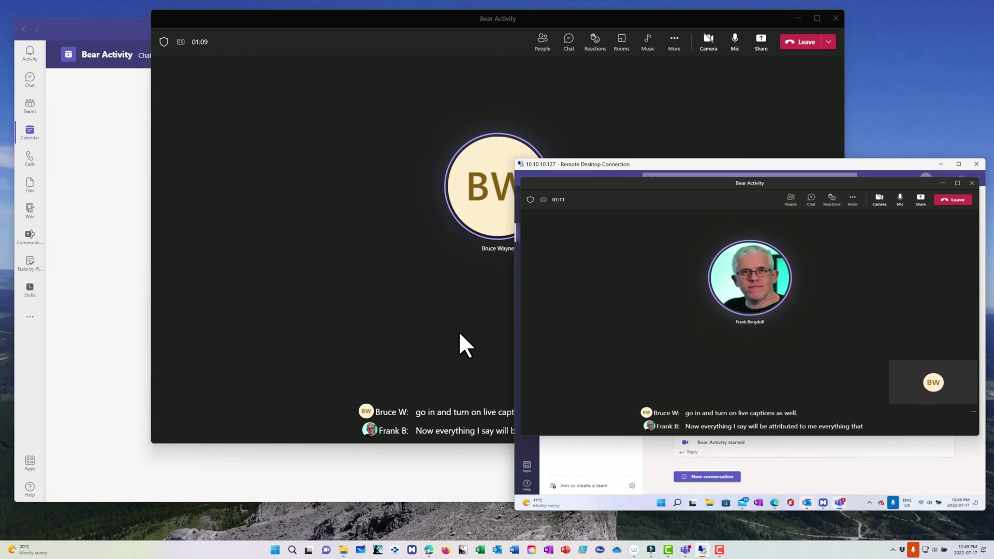
- In the organizer's meeting, change the spoken language for live captions to German (Germany)
left_click(463, 344)
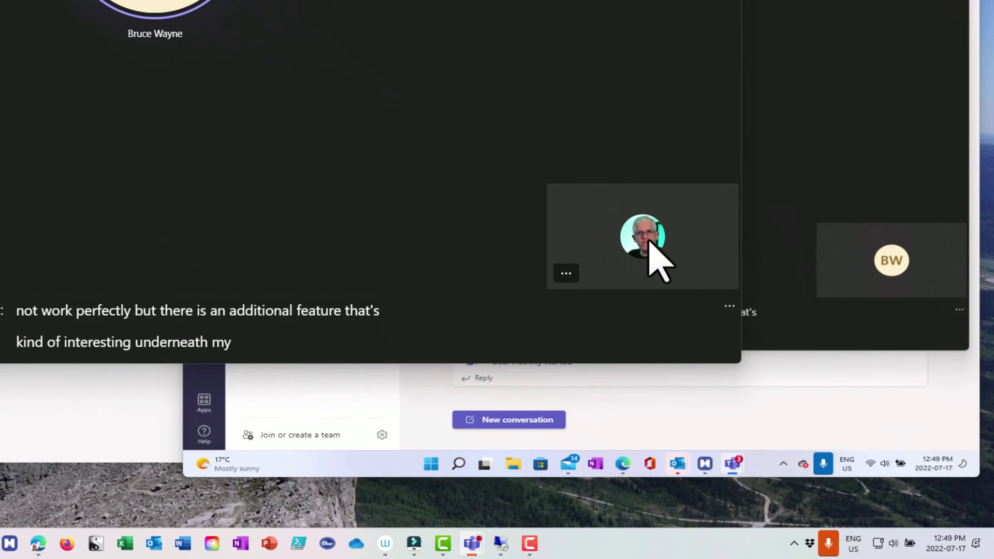
left_click(567, 274)
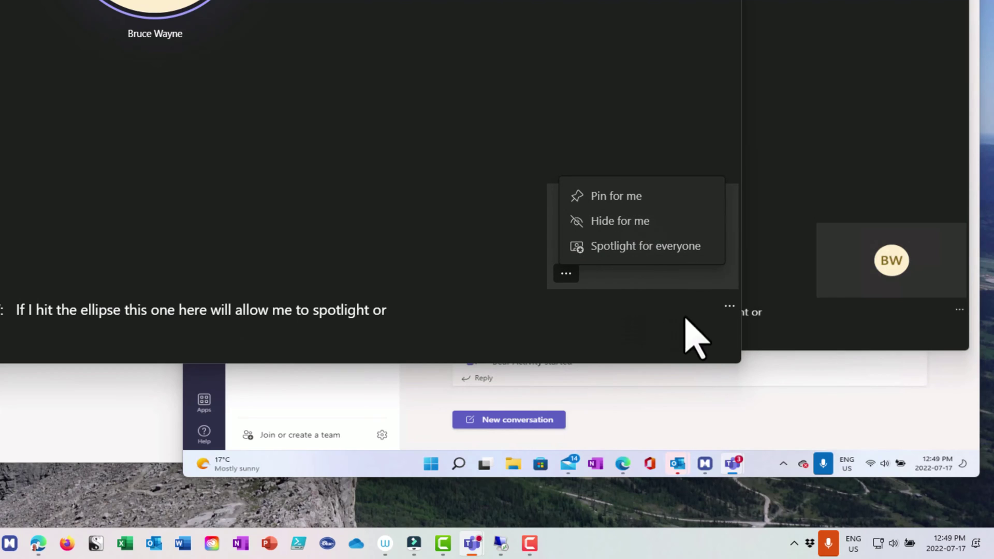
left_click(730, 309)
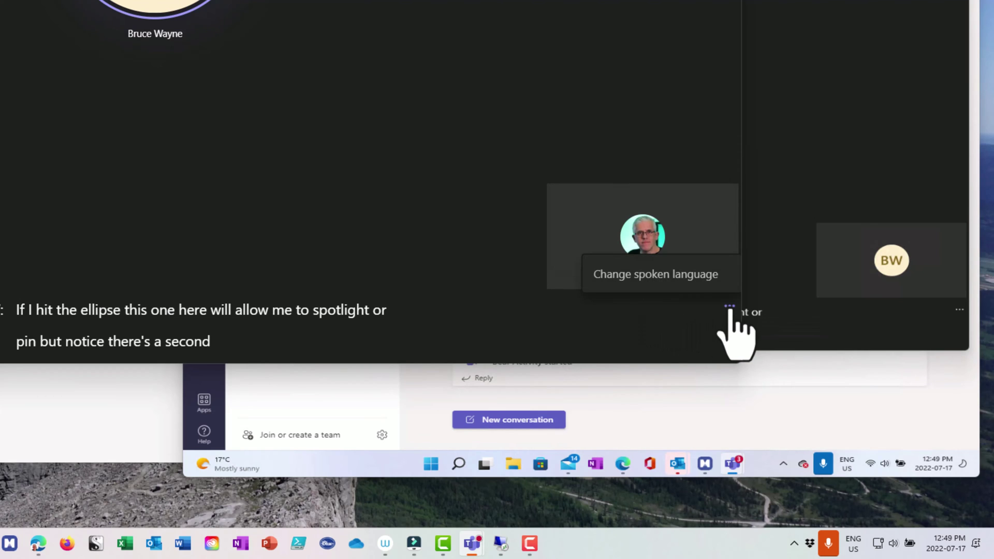
left_click(607, 280)
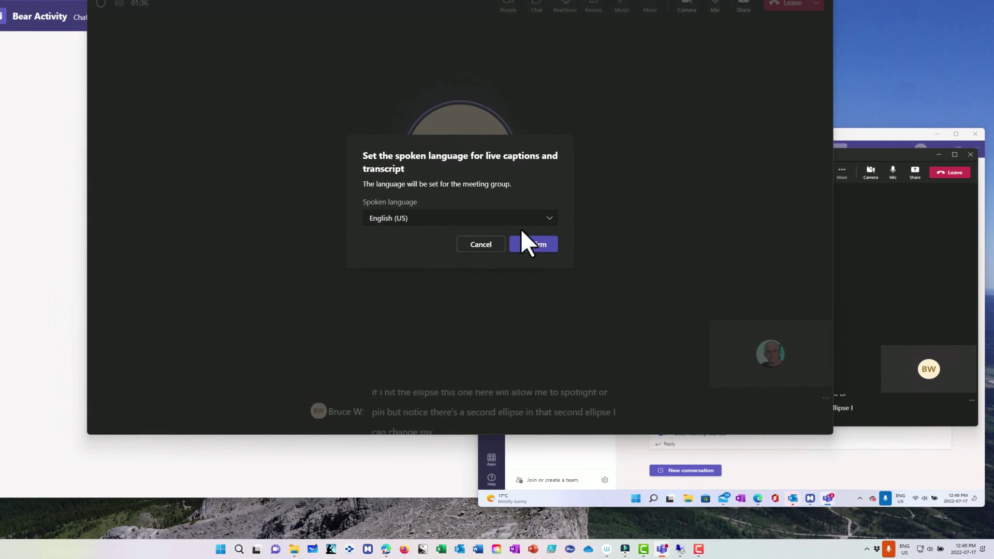
left_click(547, 223)
scroll(406, 337, "down", 3)
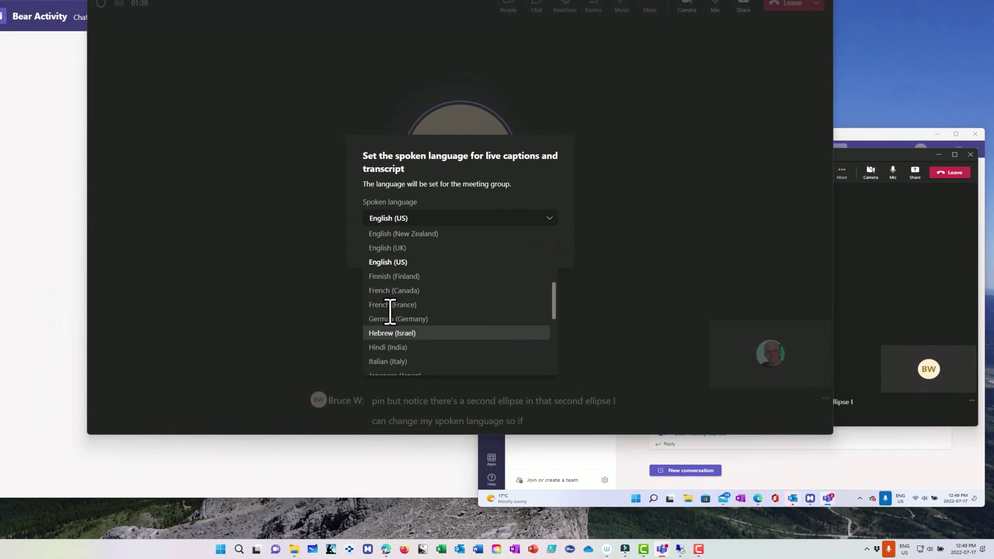
left_click(393, 321)
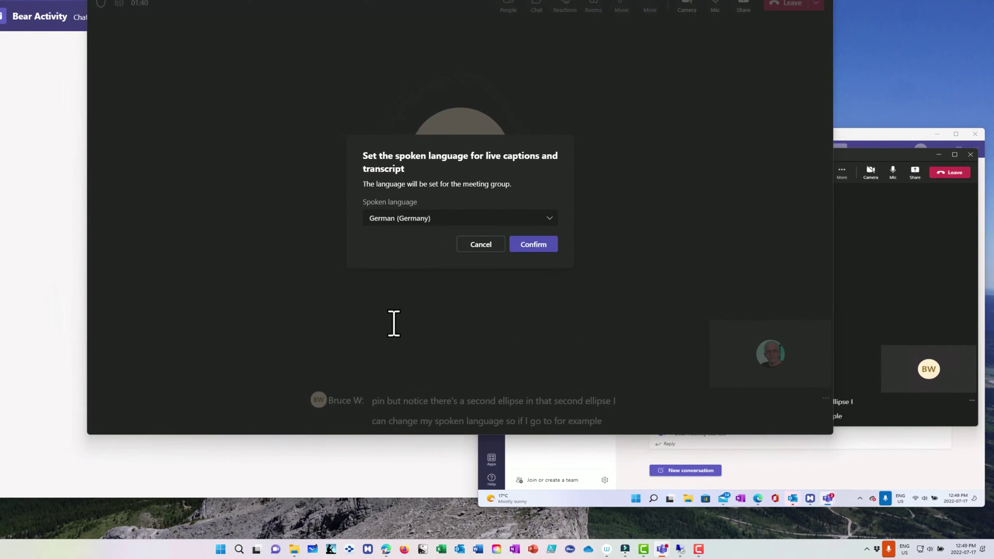
left_click(534, 246)
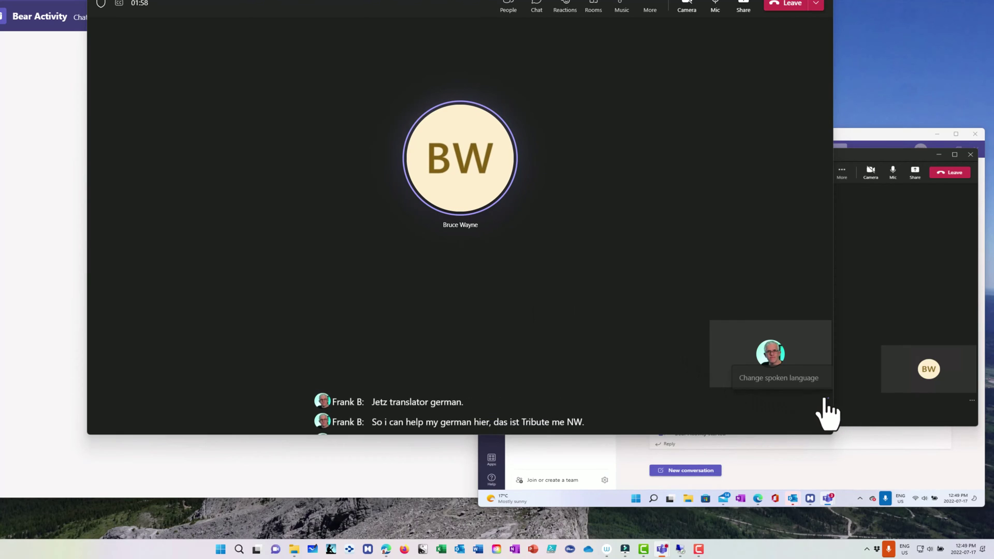
- Change the spoken language for the meeting's live captions to English (UK)
left_click(794, 383)
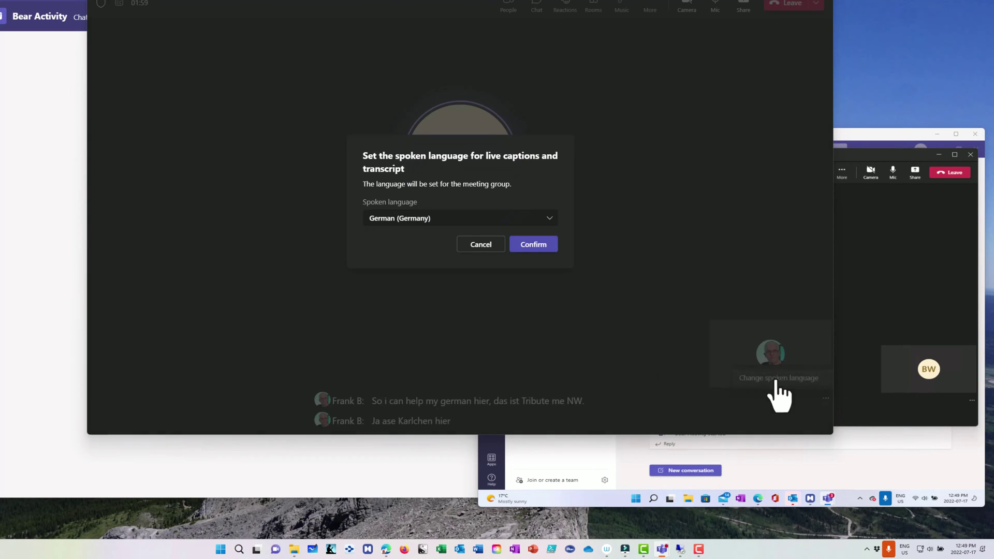
left_click(481, 223)
left_click(407, 252)
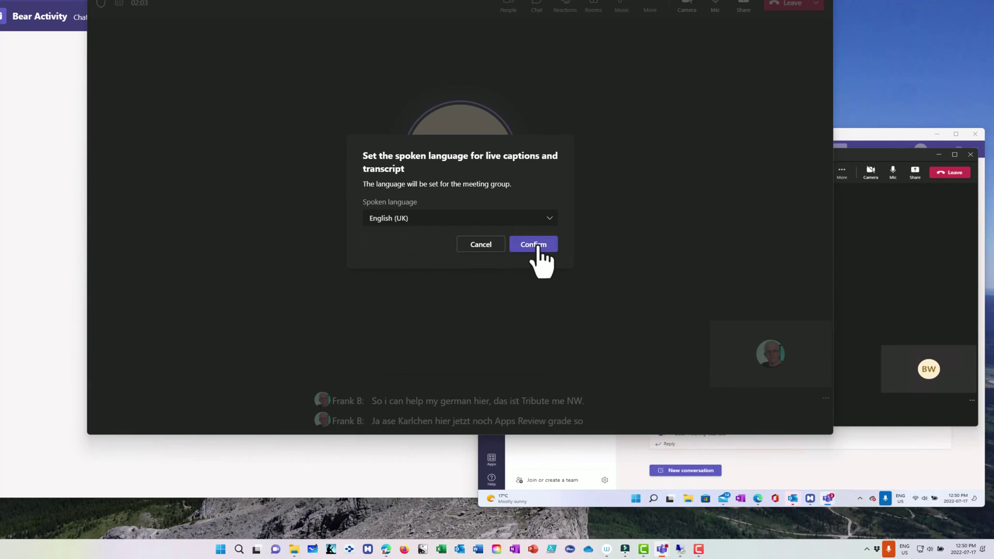
left_click(537, 247)
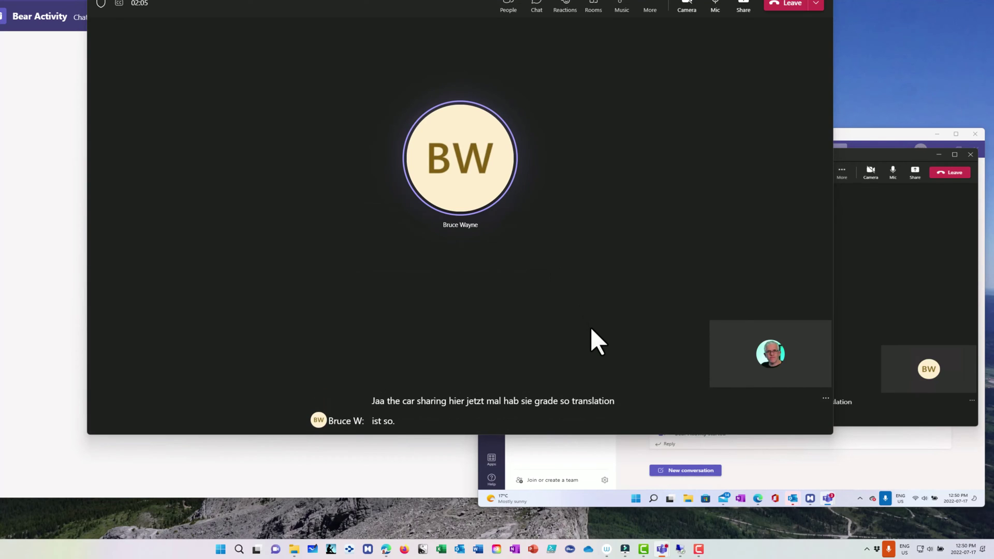
- Turn off live captions in both the organizer's meeting and the participant's remote session
left_click(650, 7)
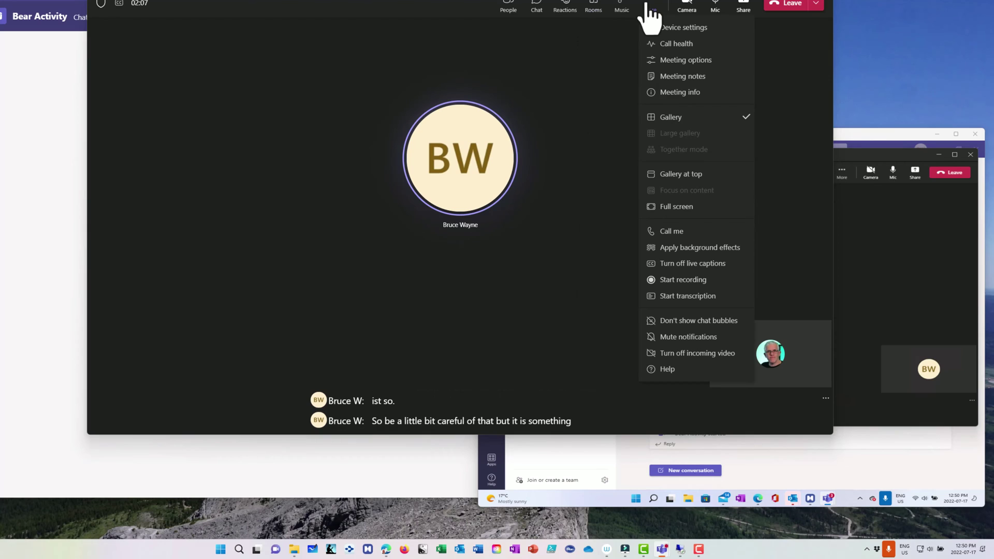
left_click(686, 264)
left_click(868, 305)
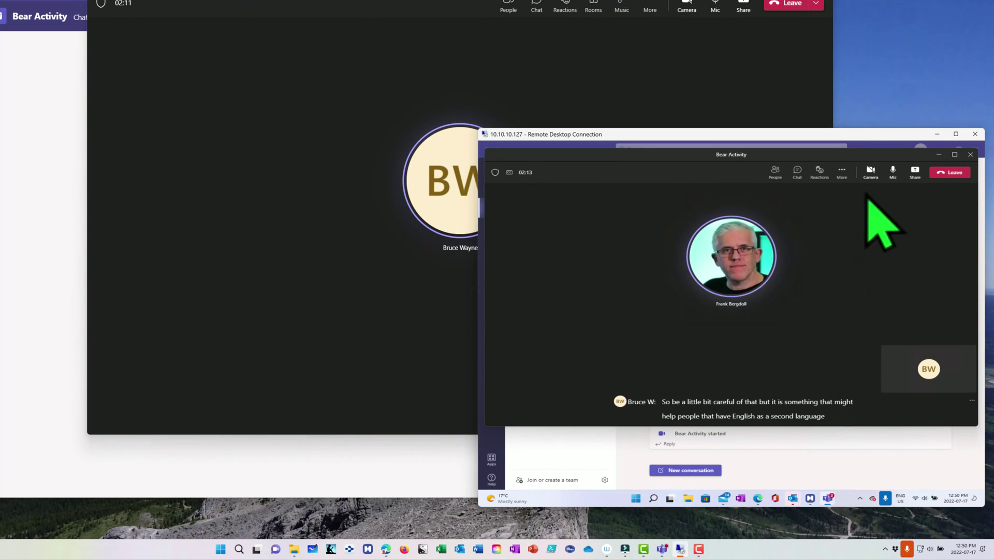
left_click(843, 172)
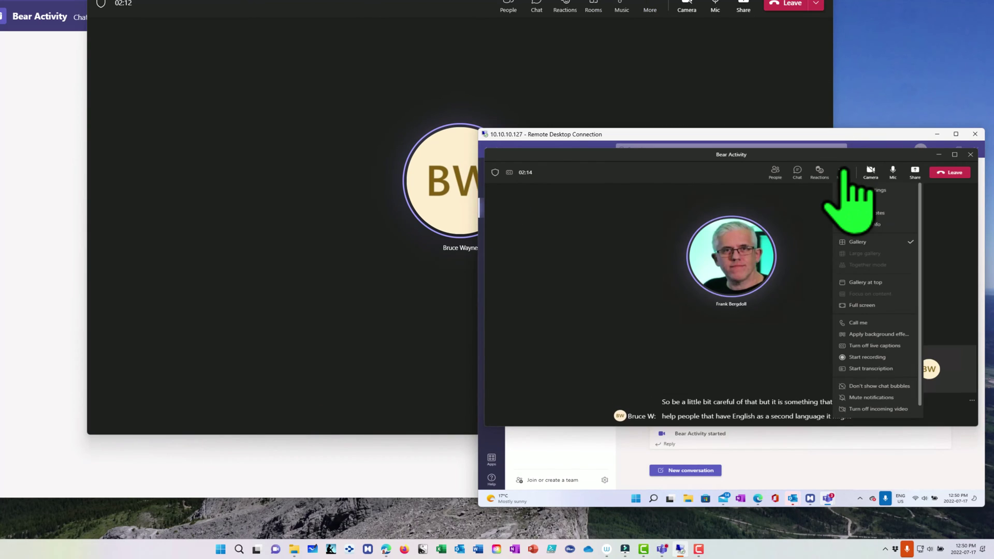
left_click(881, 345)
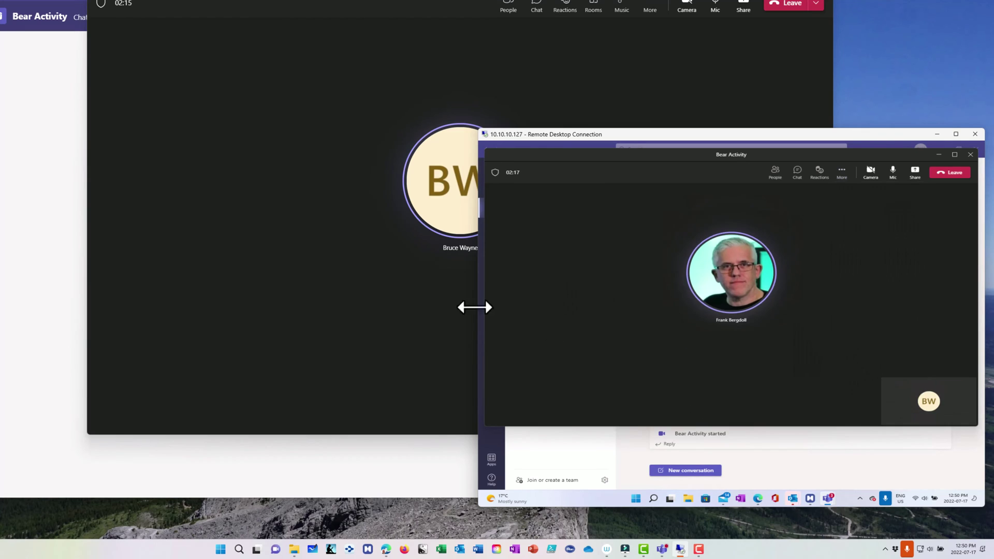
- Disable Allow reactions in the organizer's meeting options and save the change
left_click(428, 329)
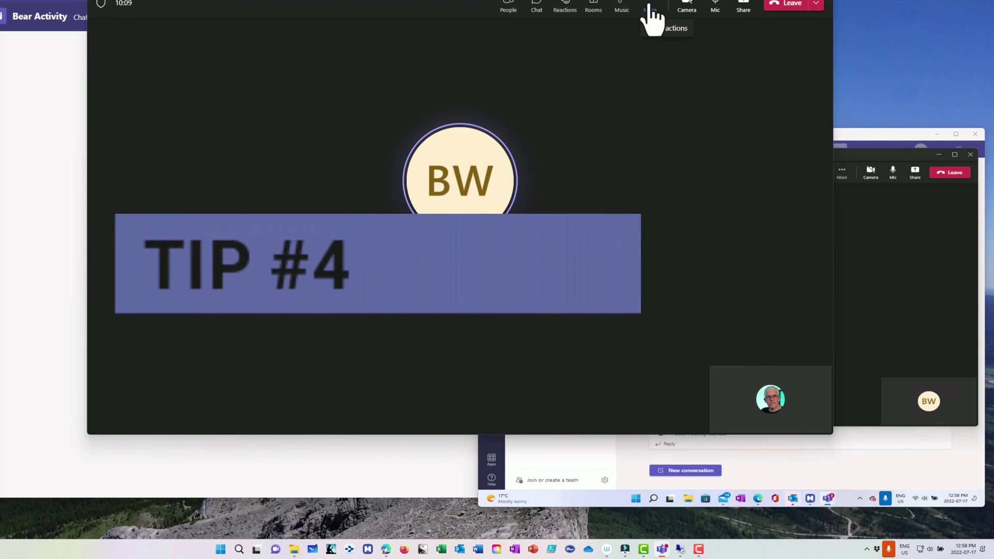
left_click(650, 8)
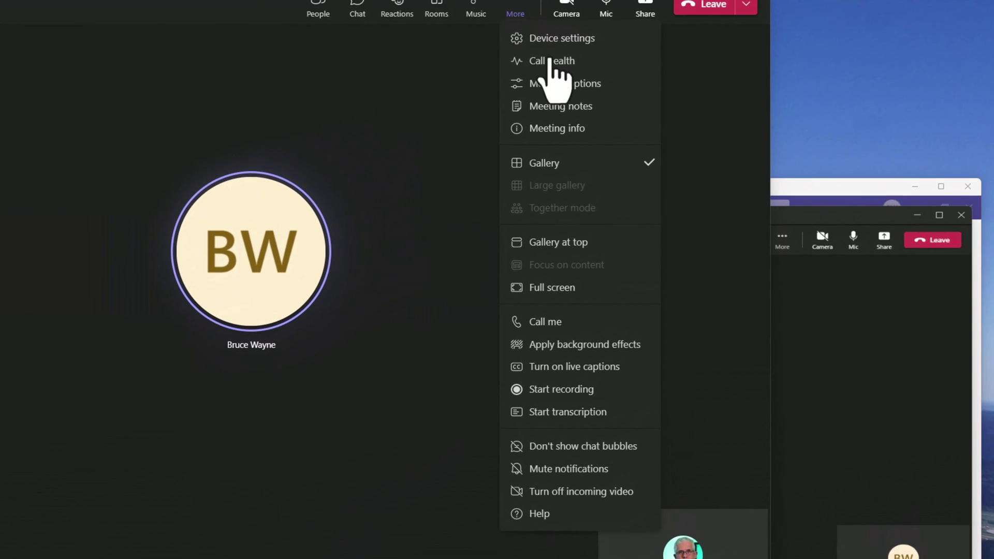
left_click(555, 87)
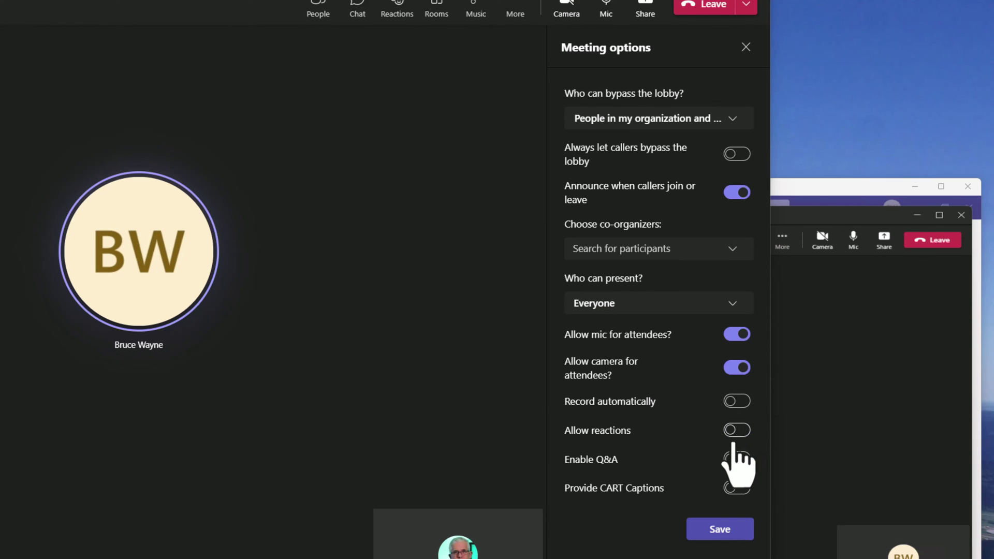
left_click(724, 534)
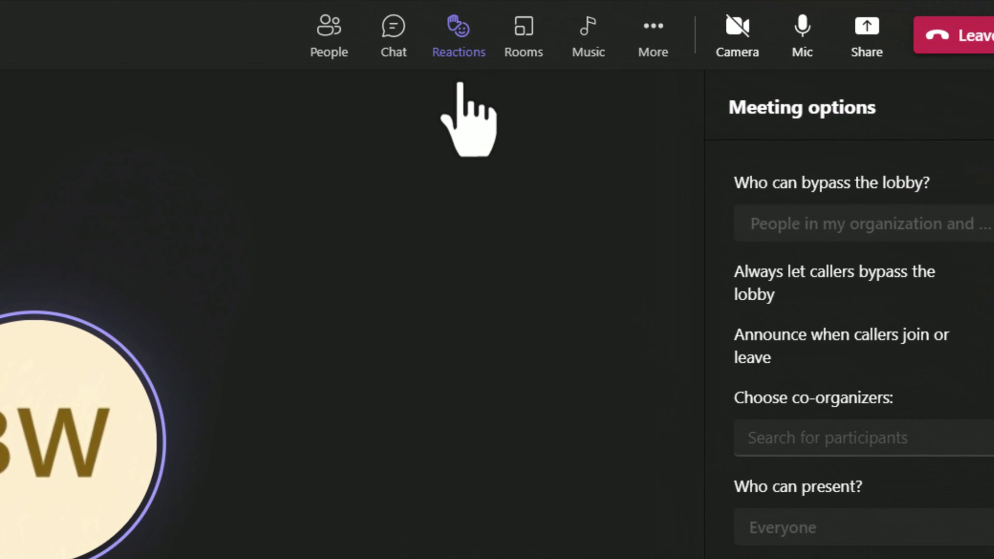
- Raise the participant's hand in the remote session's meeting
mouse_move(456, 80)
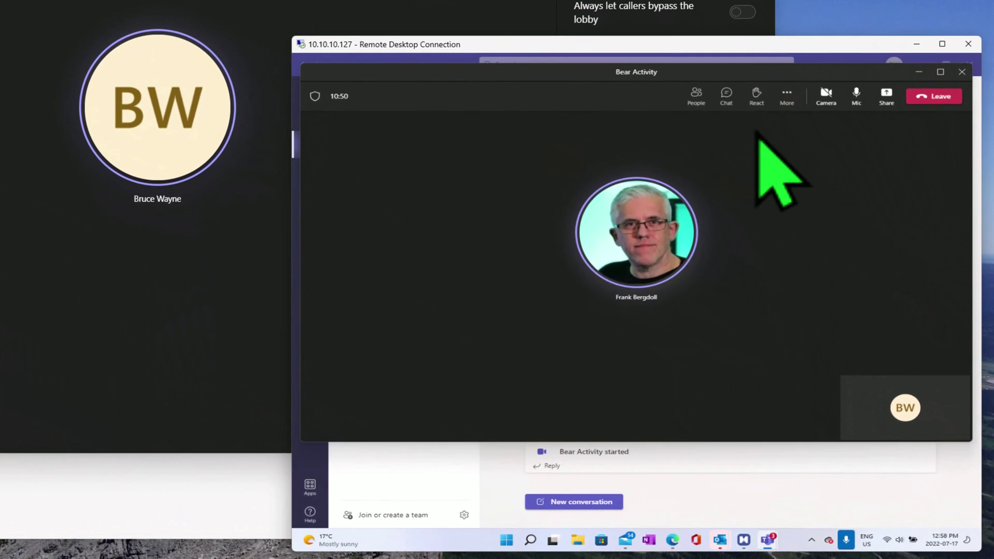
left_click(757, 99)
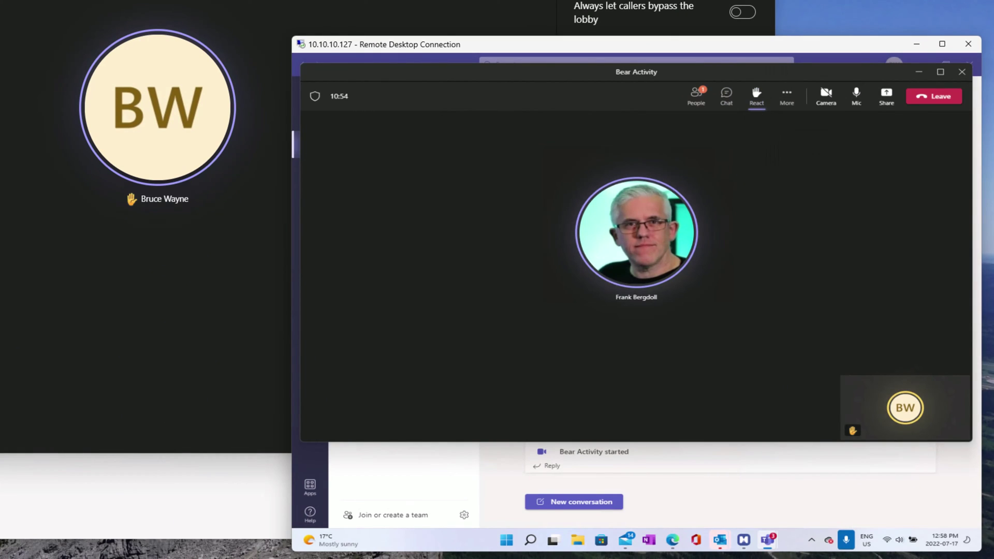
- Enable Allow reactions in the organizer's meeting options and save the change
left_click(601, 26)
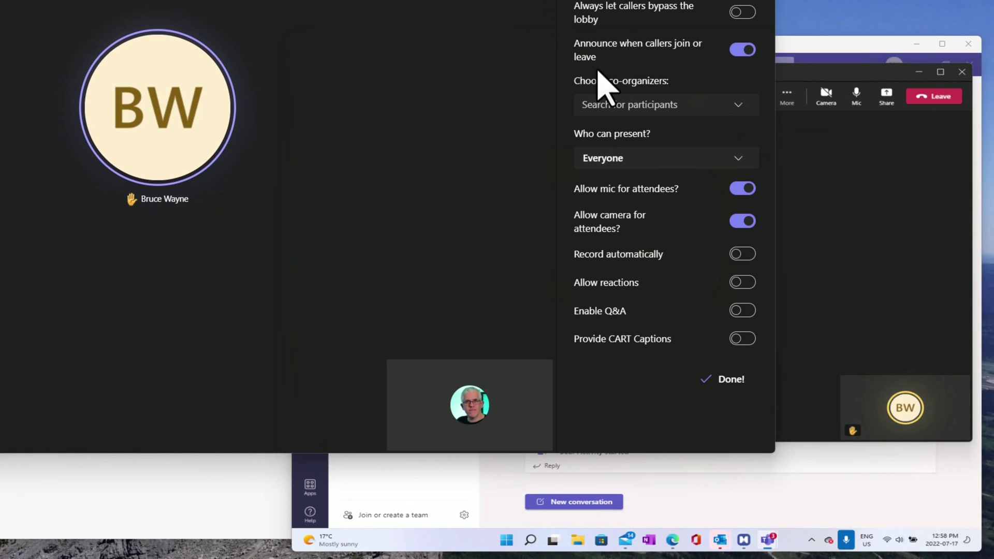
left_click(750, 284)
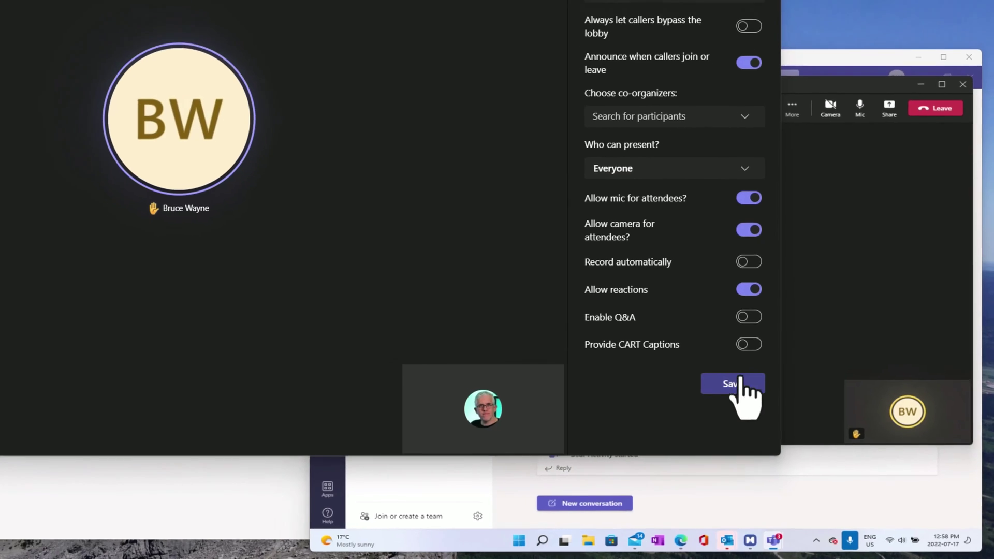
left_click(742, 384)
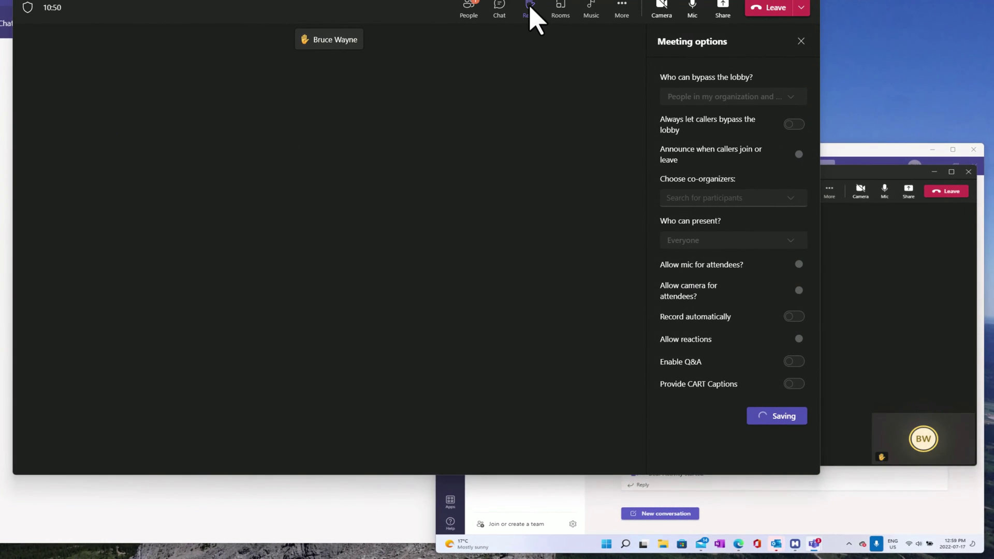
- Raise the organizer's hand and view the reactions offered in both the organizer's and the participant's meetings
left_click(529, 9)
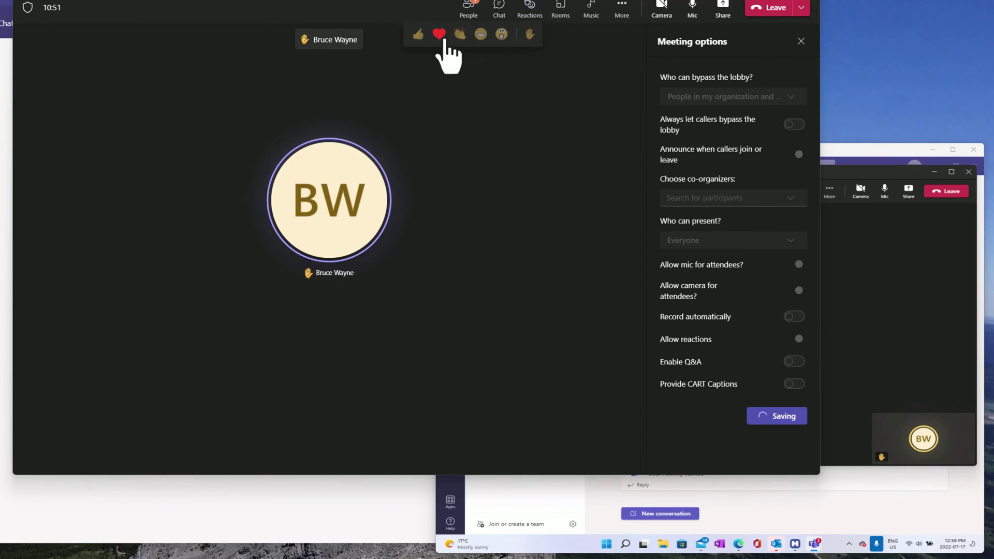
left_click(851, 255)
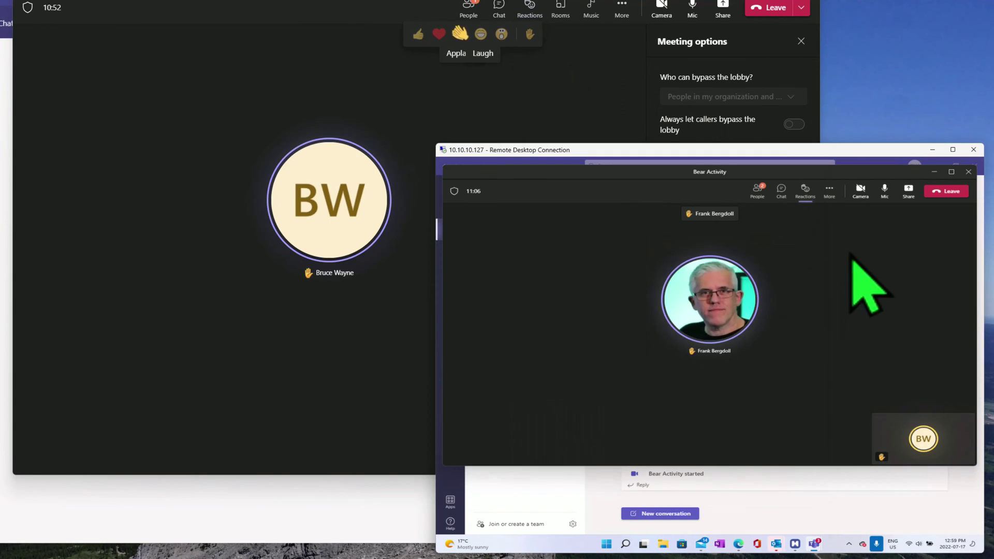
left_click(805, 191)
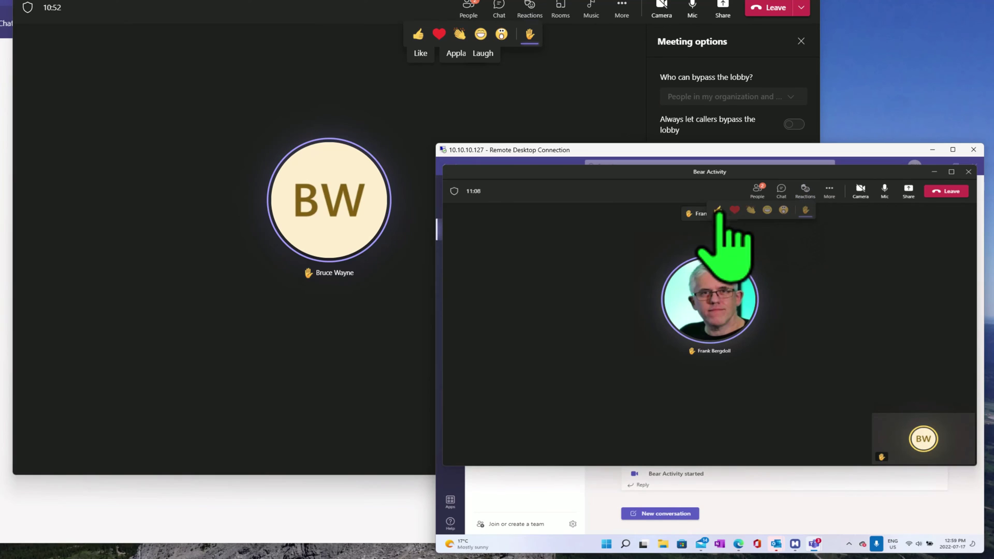
- Set the organizer's meeting layout to Gallery at top
left_click(553, 124)
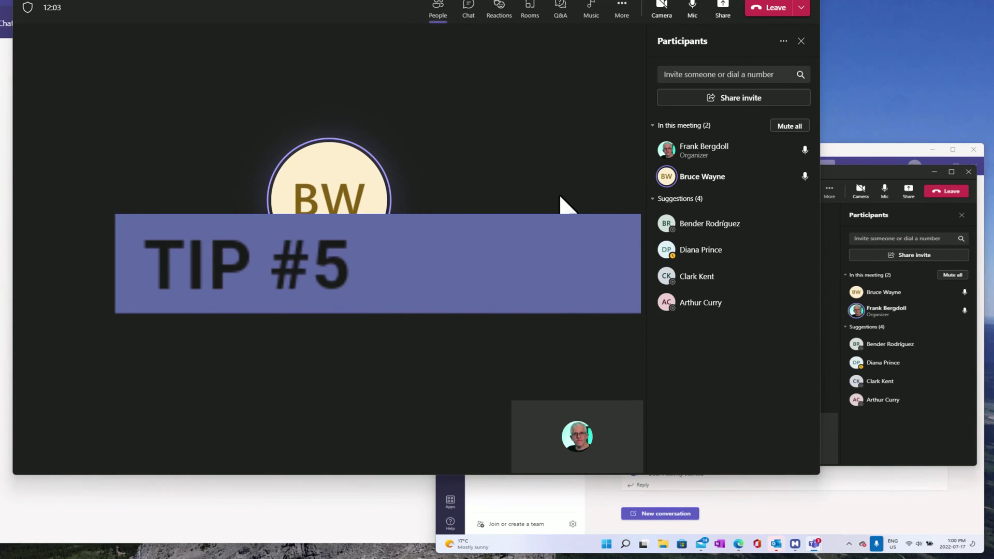
left_click(623, 13)
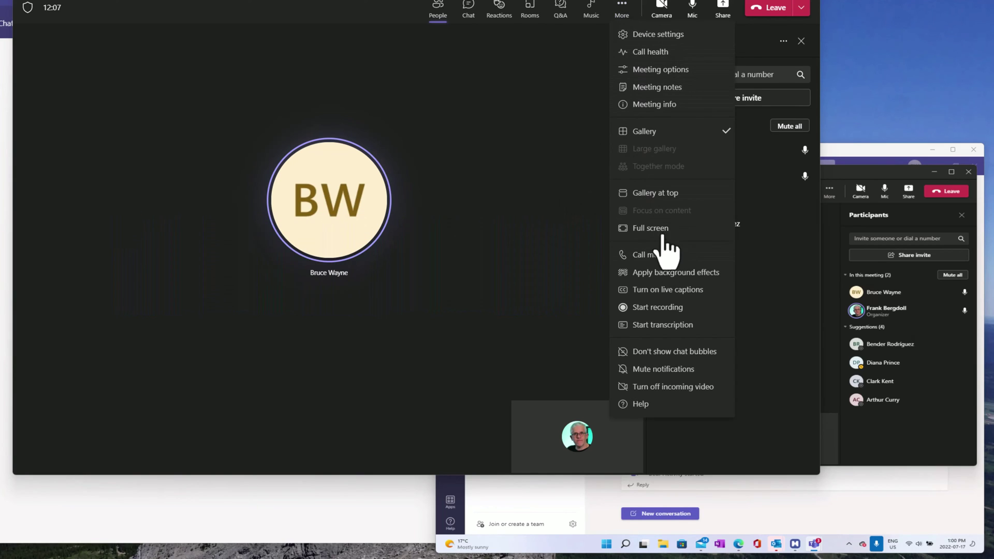
left_click(662, 199)
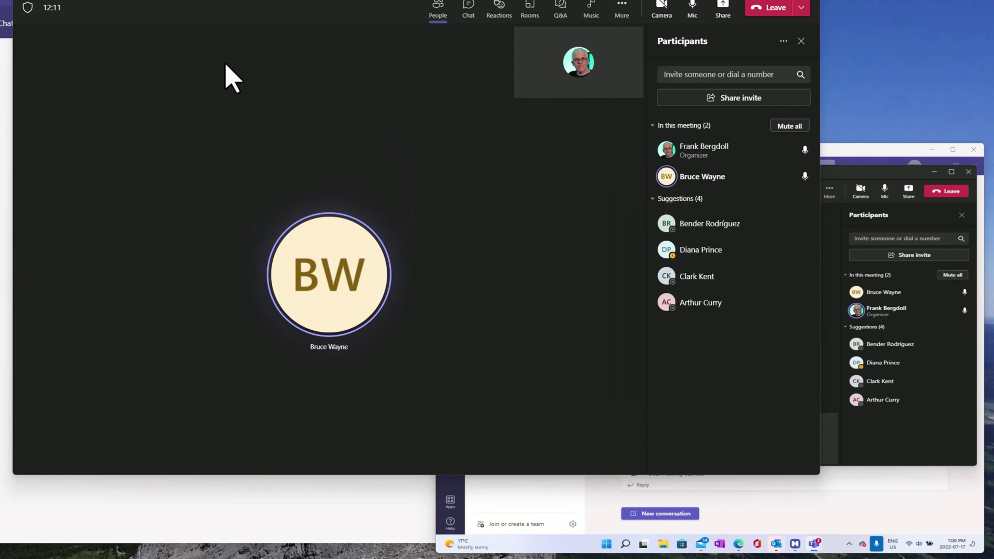
- Spotlight the organizer's own video for everyone in the meeting
left_click(527, 88)
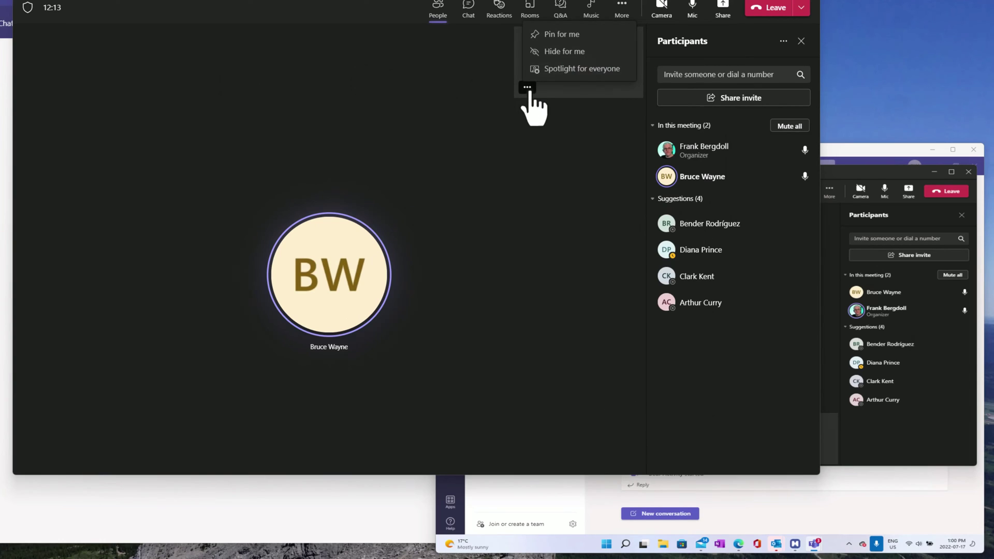
left_click(572, 69)
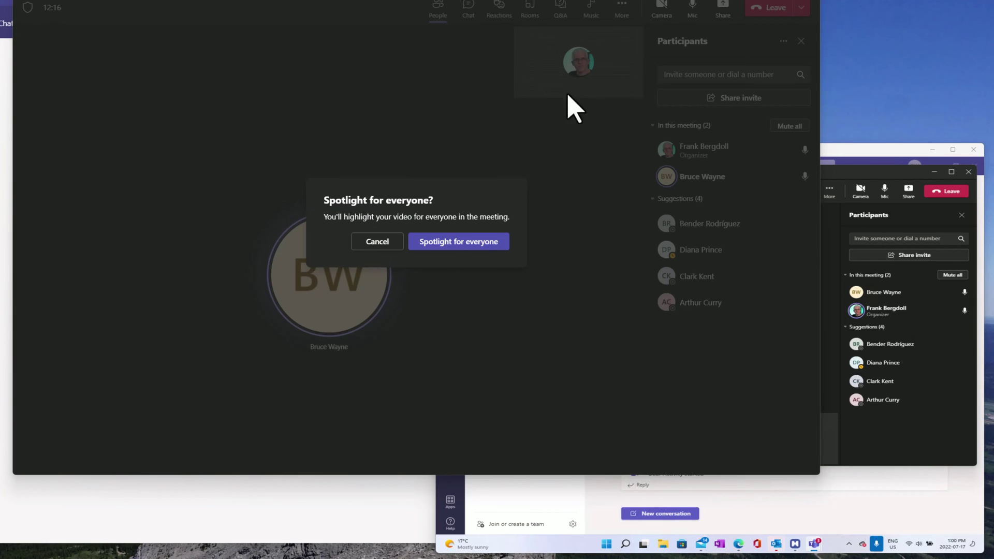
left_click(485, 245)
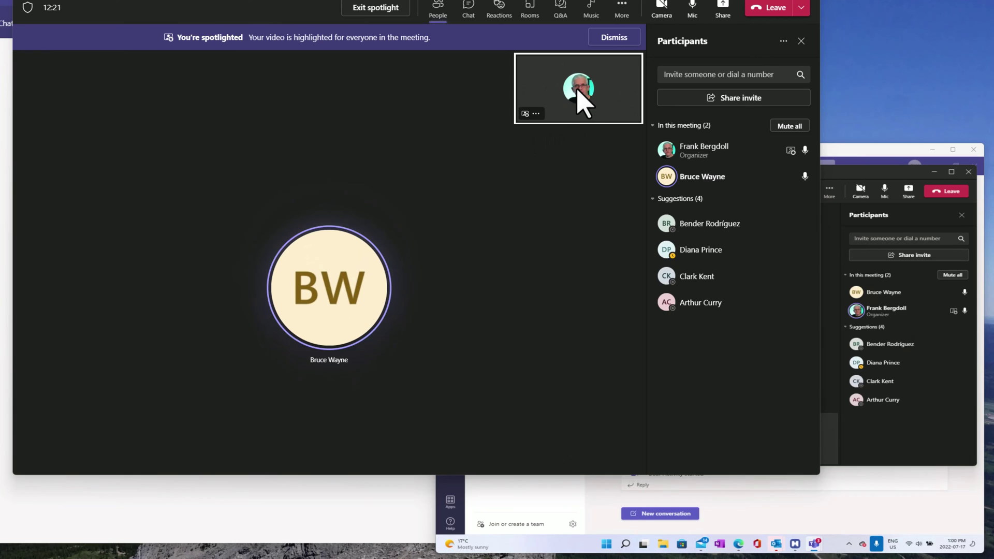
- Check how the spotlight looks in the participant's meeting, and exit the organizer's spotlight
left_click(883, 443)
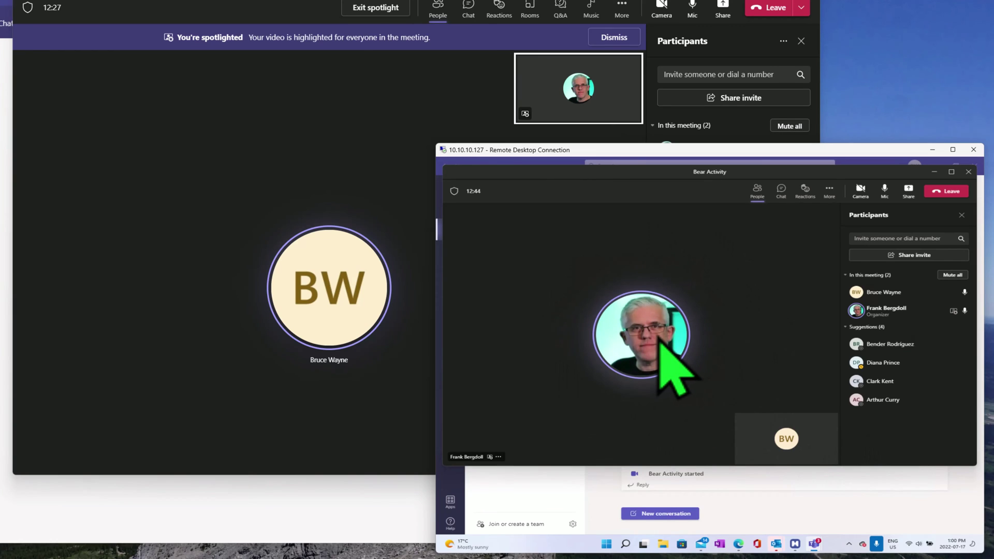
left_click(361, 168)
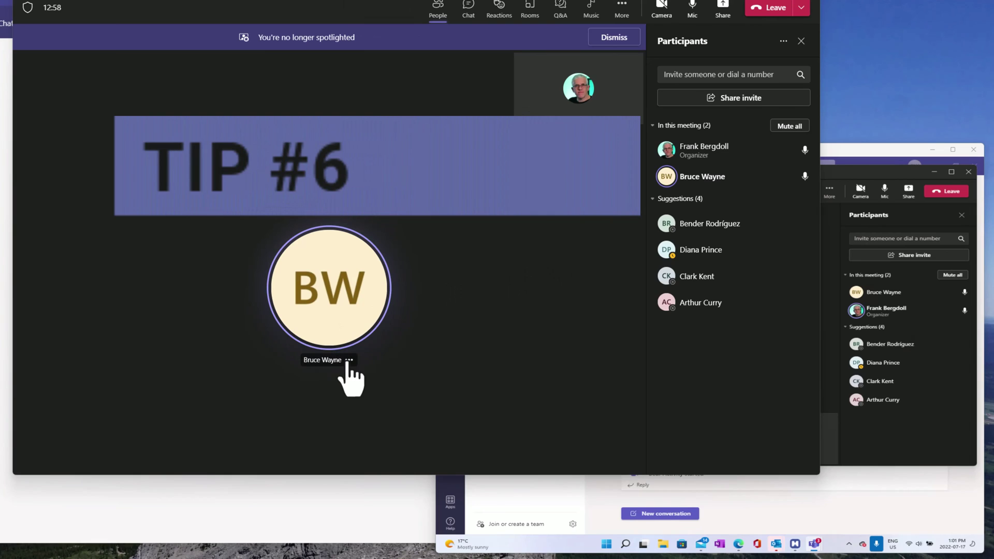
- Mute the other participant from the organizer's meeting, and unmute the microphone in the participant's own meeting
left_click(349, 360)
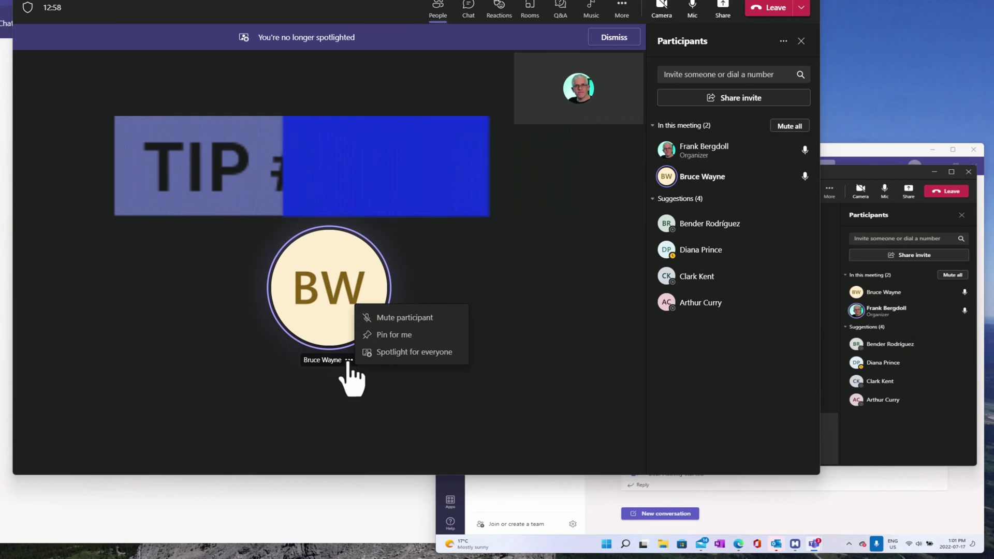
left_click(405, 324)
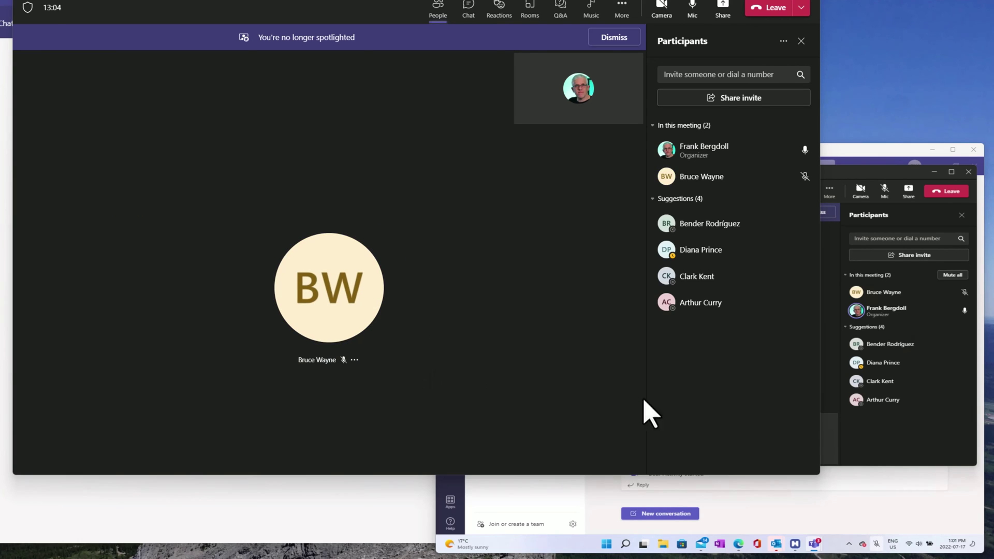
left_click(852, 440)
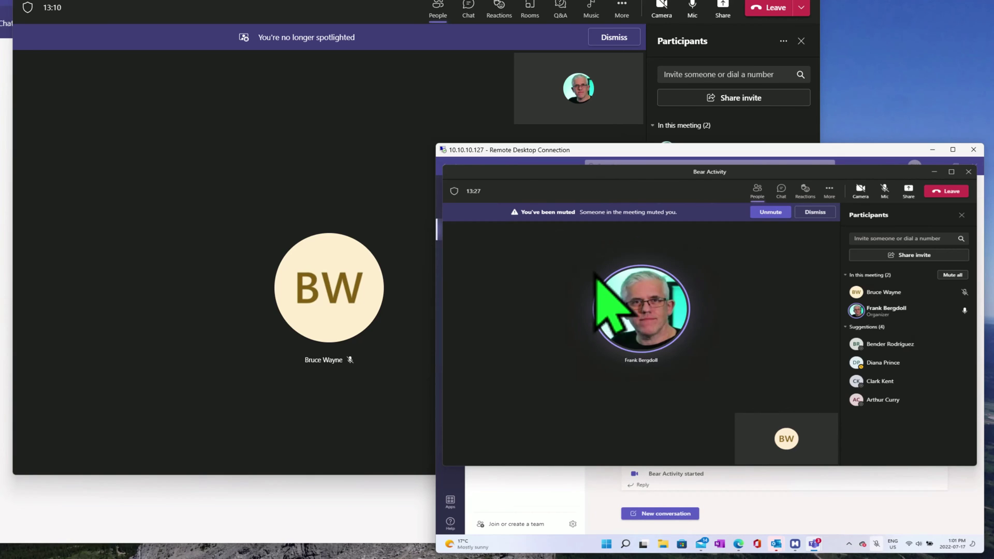
left_click(769, 213)
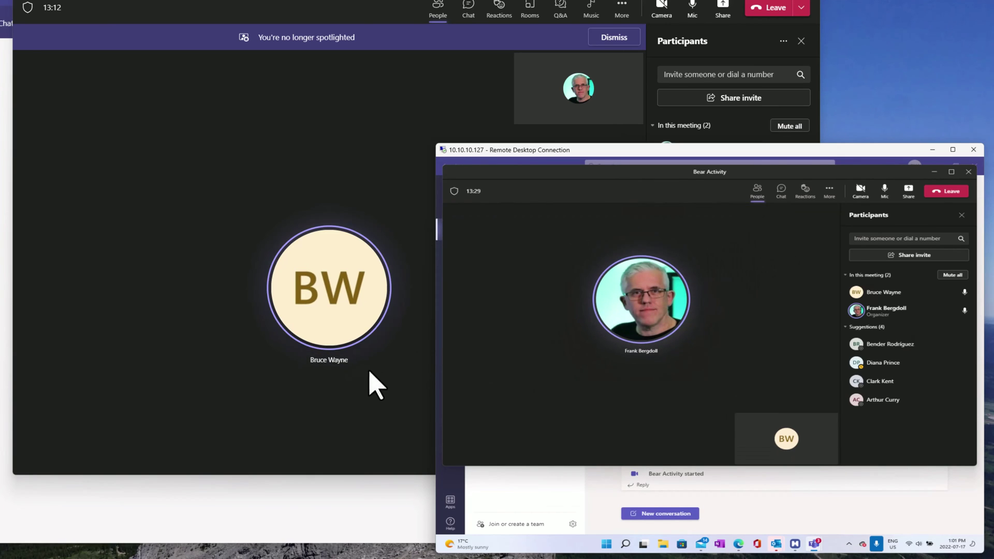
- Mute the participant again as organizer, and turn off Allow mic for attendees in the meeting options and save
left_click(350, 364)
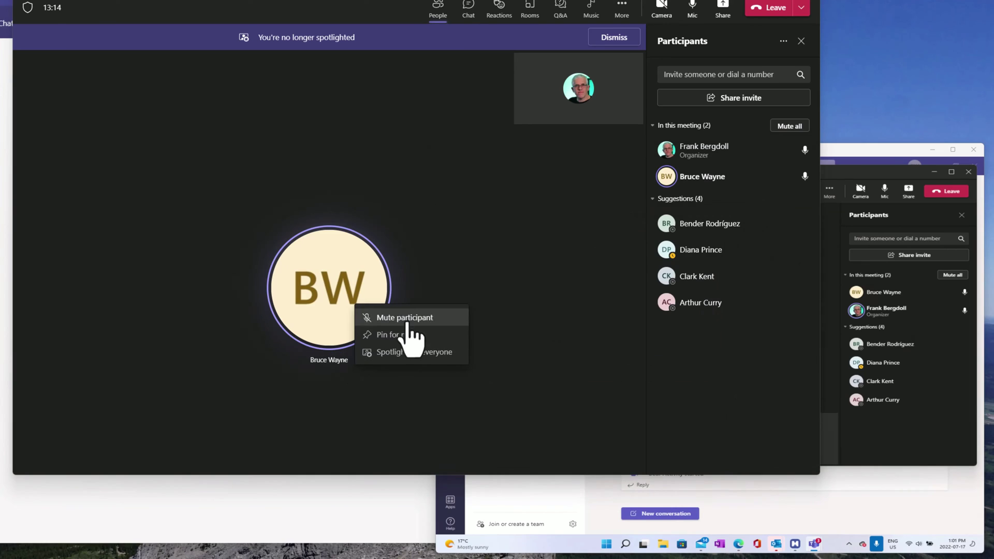
left_click(413, 322)
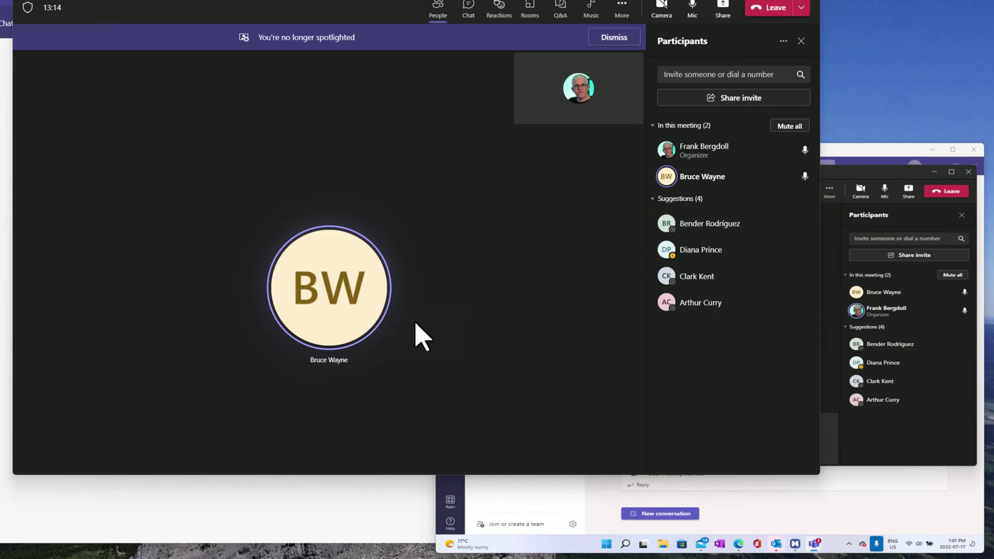
left_click(622, 8)
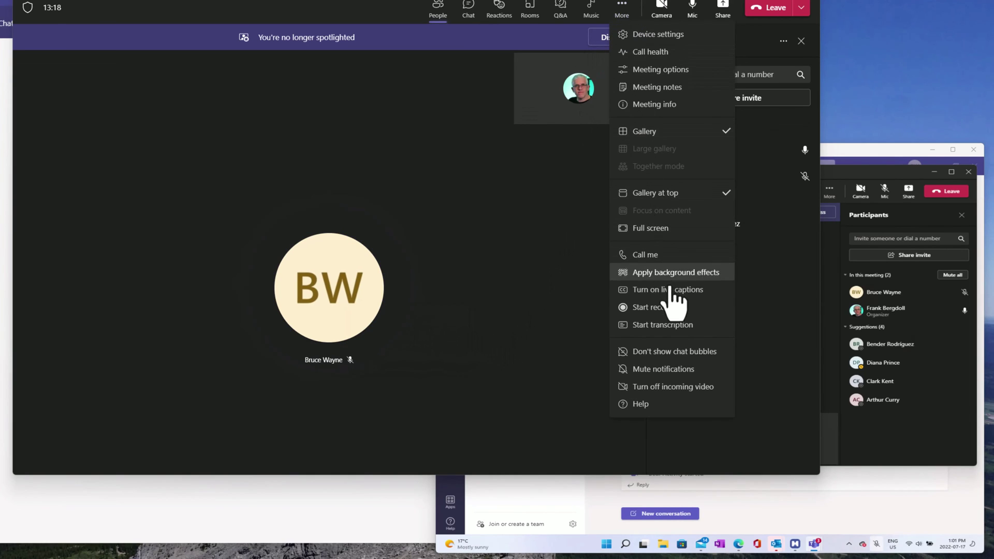
left_click(667, 72)
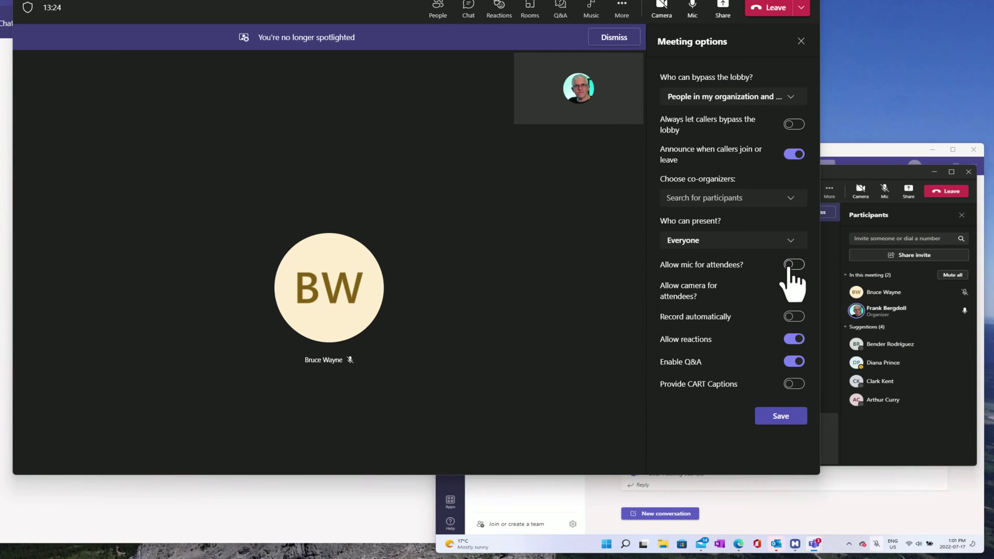
left_click(781, 419)
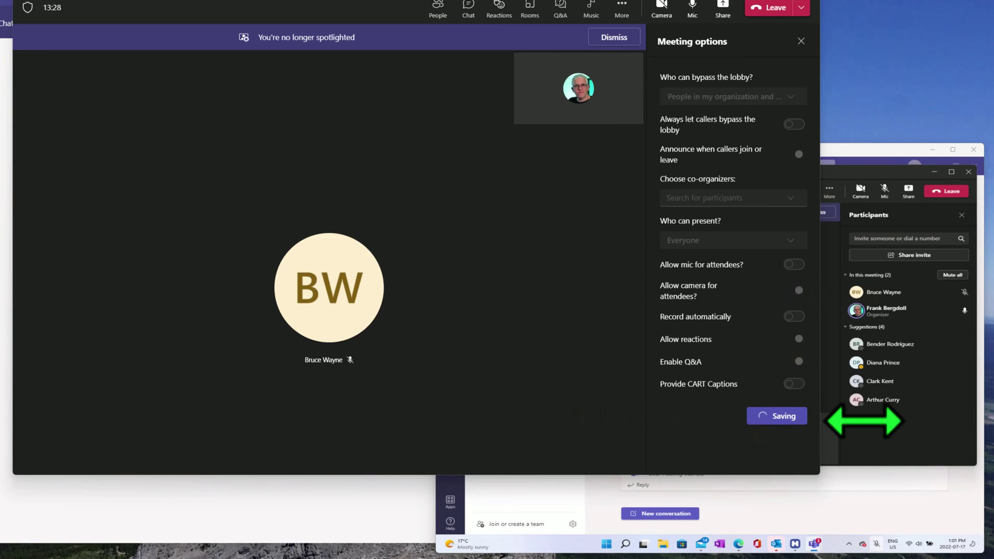
- Unmute the microphone in the participant's meeting and check that participant's mute status in the organizer's meeting
left_click(861, 421)
left_click(771, 212)
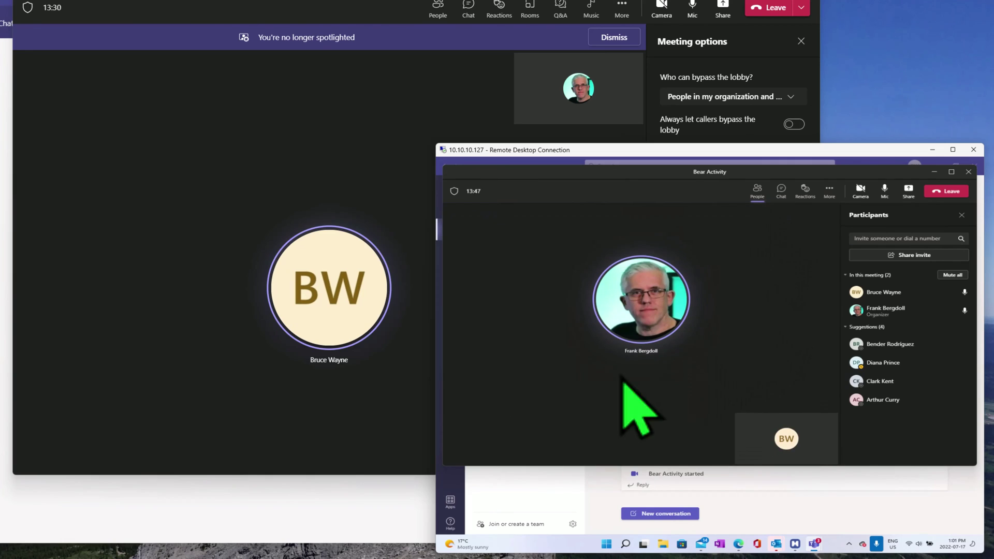
left_click(381, 398)
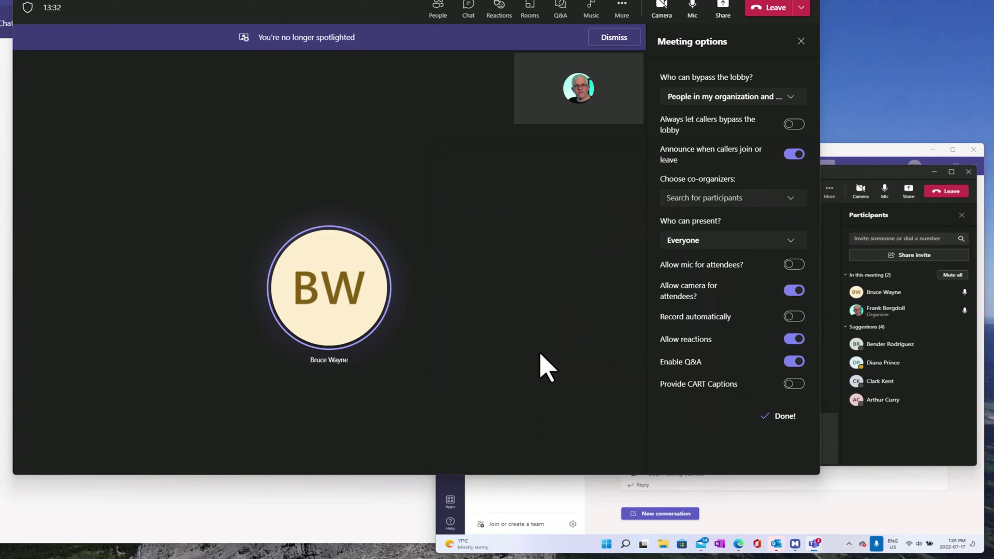
left_click(835, 337)
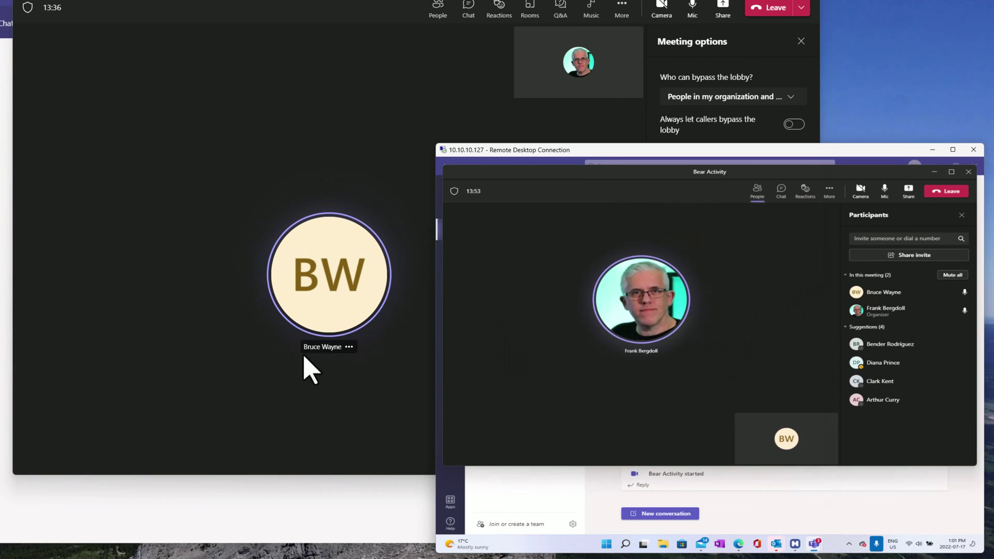
right_click(353, 352)
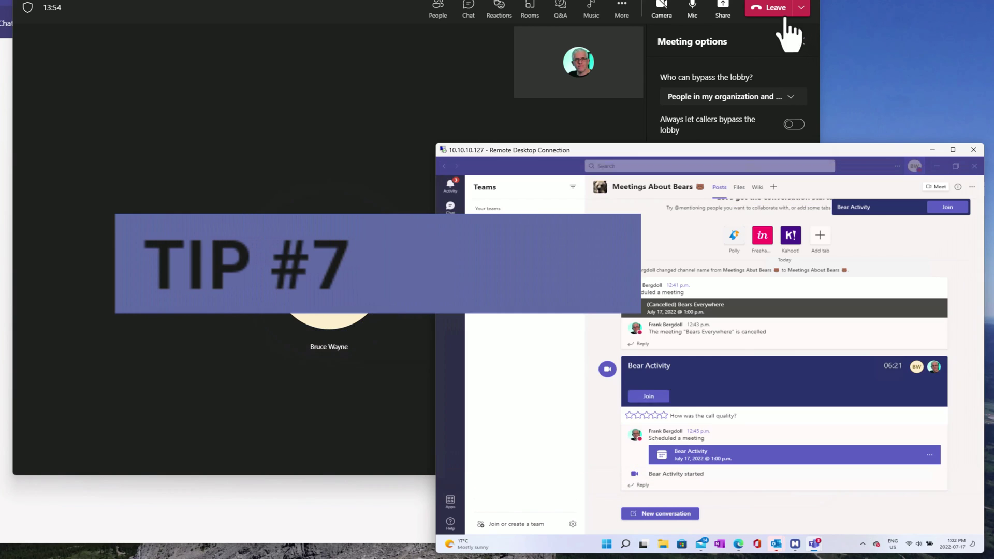
- End the meeting for everyone from the organizer's meeting and confirm it
left_click(801, 7)
left_click(777, 49)
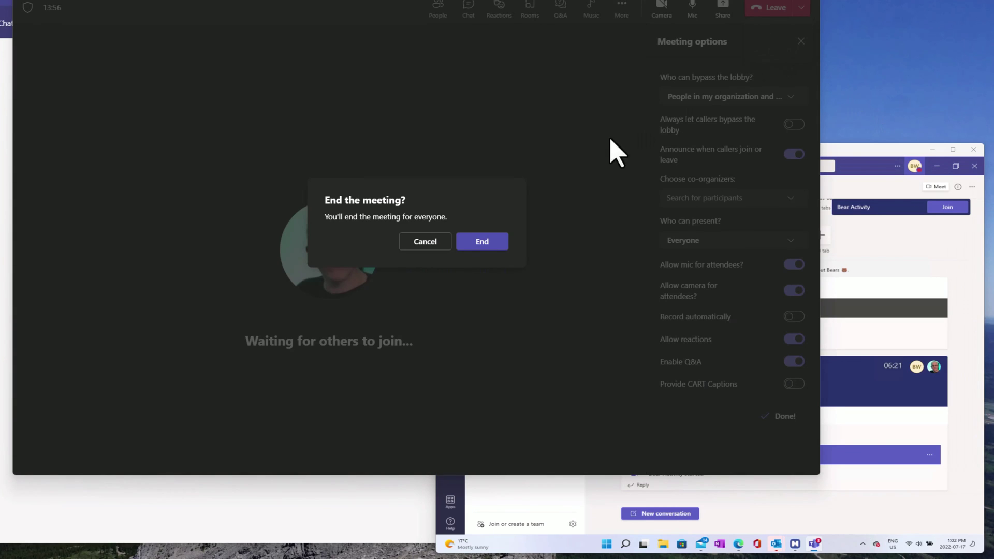
left_click(478, 249)
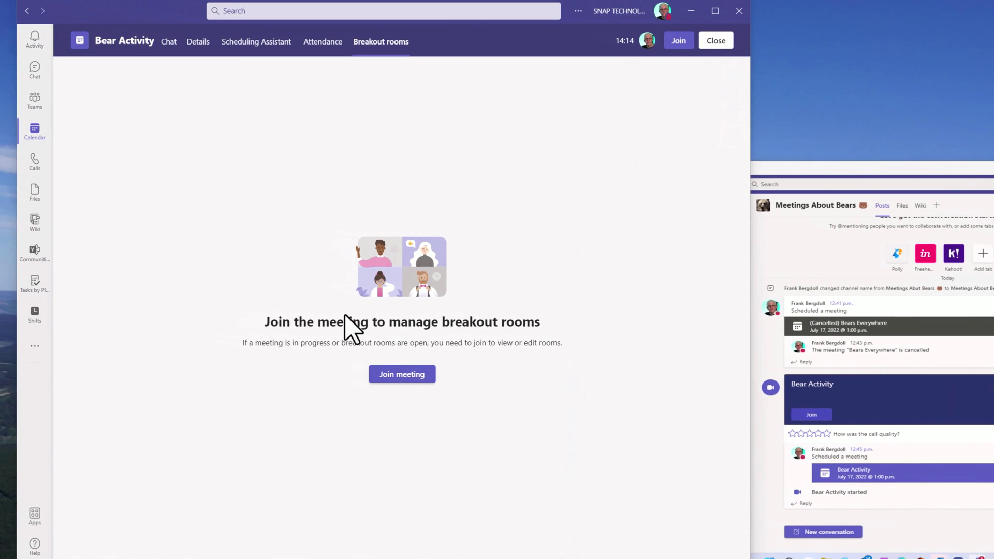
- Open the Bear Activity meeting from the July 17 calendar entry for editing
left_click(35, 131)
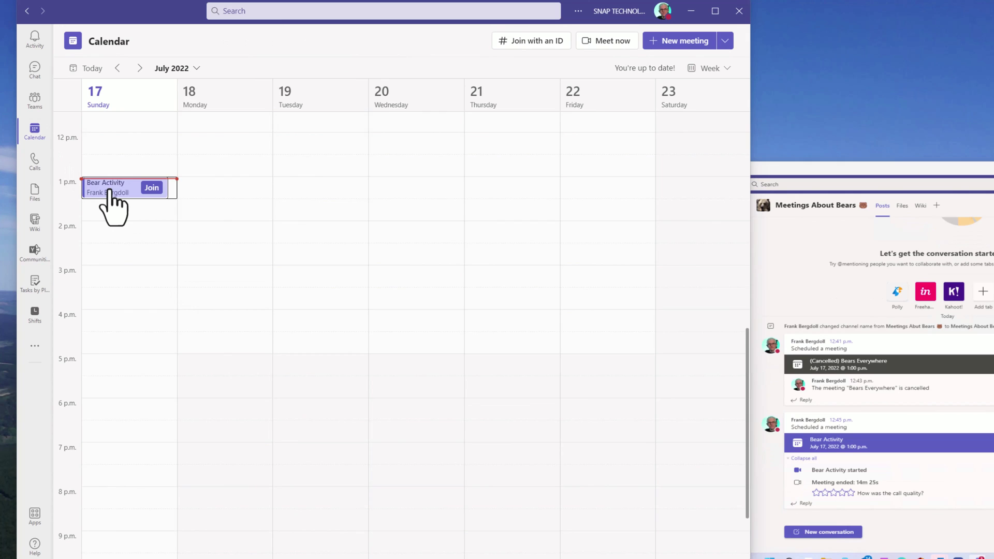
left_click(111, 191)
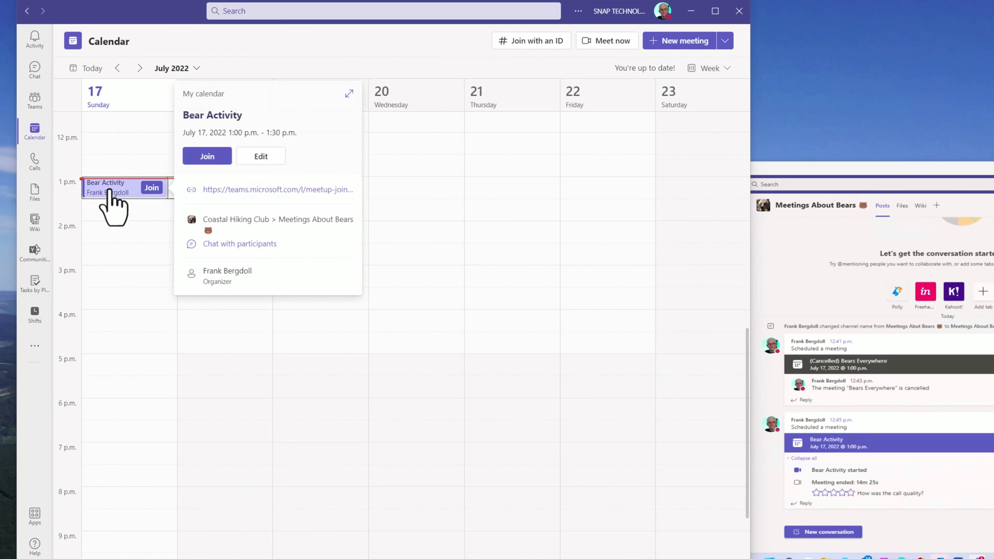
left_click(278, 160)
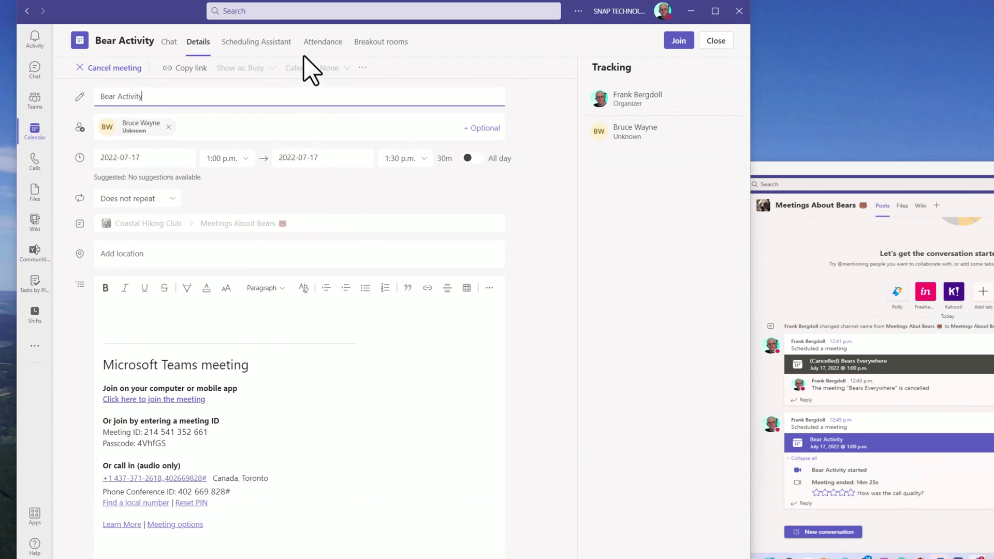
- View the other participant's join and leave times in the meeting's attendance report, and download the report
left_click(317, 44)
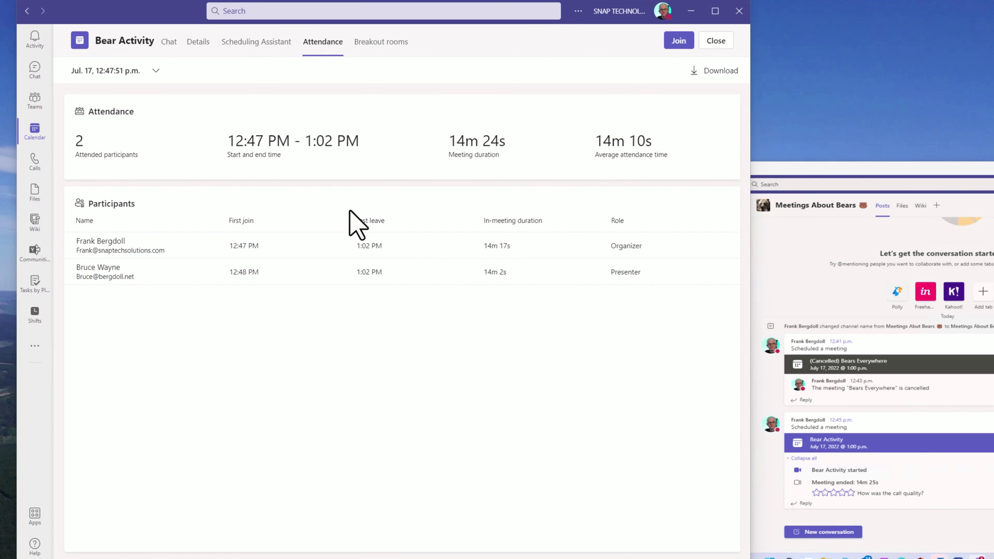
left_click(114, 280)
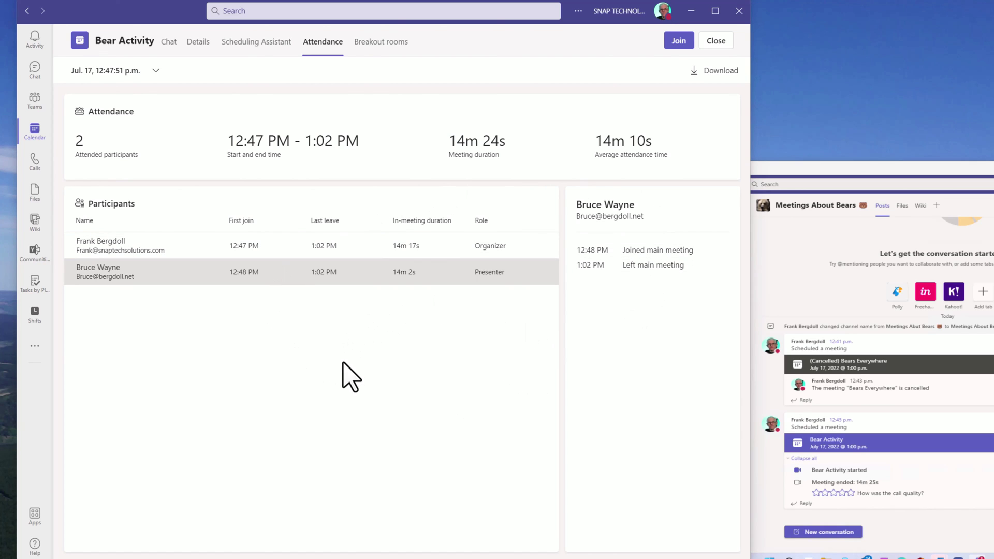
left_click(717, 77)
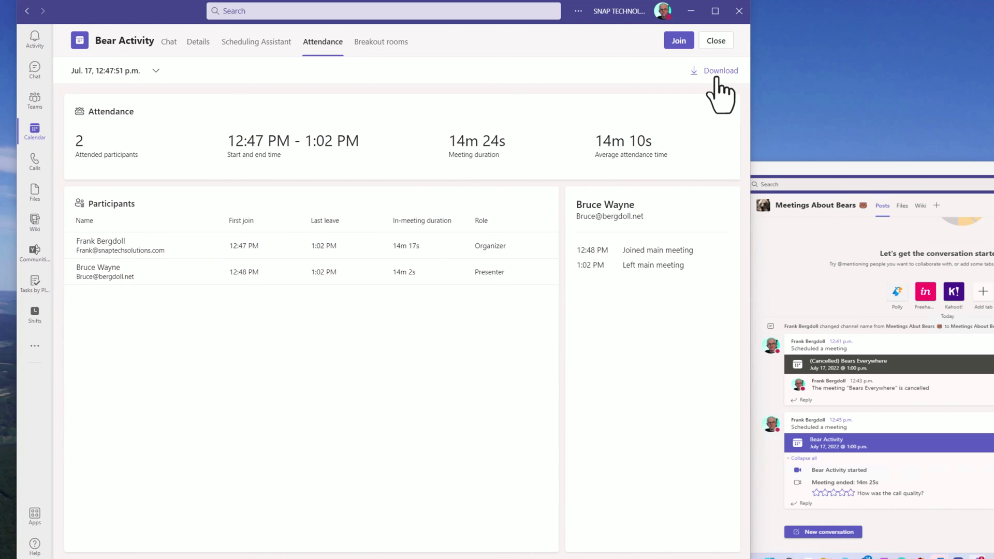